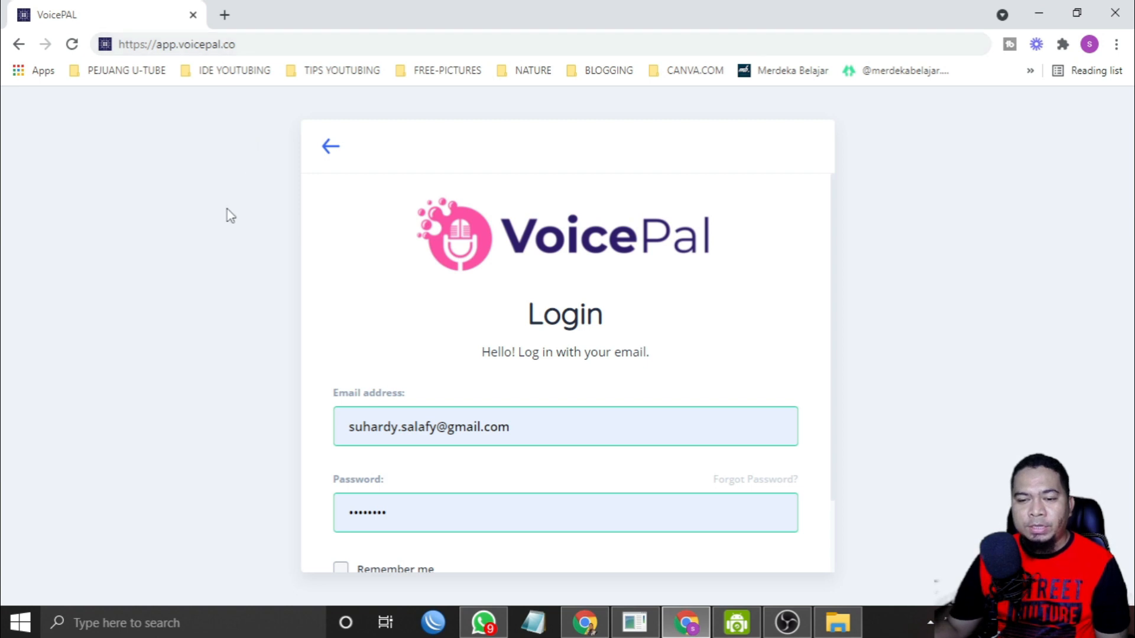
Step: Log in with the saved e-mail address and account password, with Remember me enabled
{"action": "left_click", "coordinate": [412, 426]}
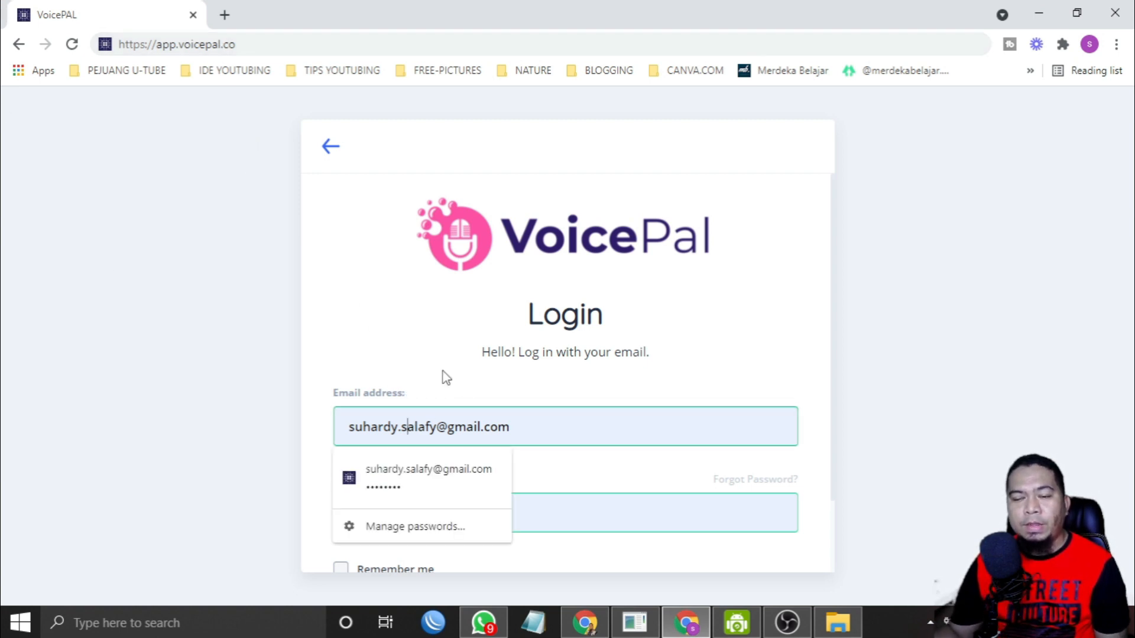
{"action": "key", "text": "Down"}
{"action": "key", "text": "Return"}
{"action": "scroll", "coordinate": [444, 374], "scroll_direction": "down", "scroll_amount": 1}
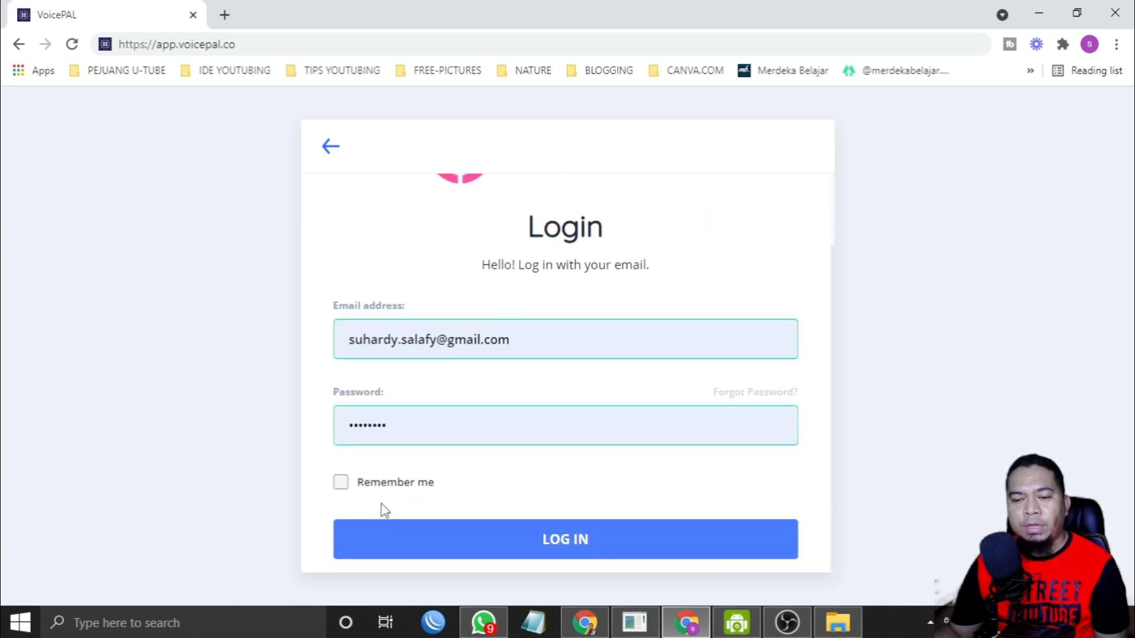
{"action": "left_click", "coordinate": [341, 482]}
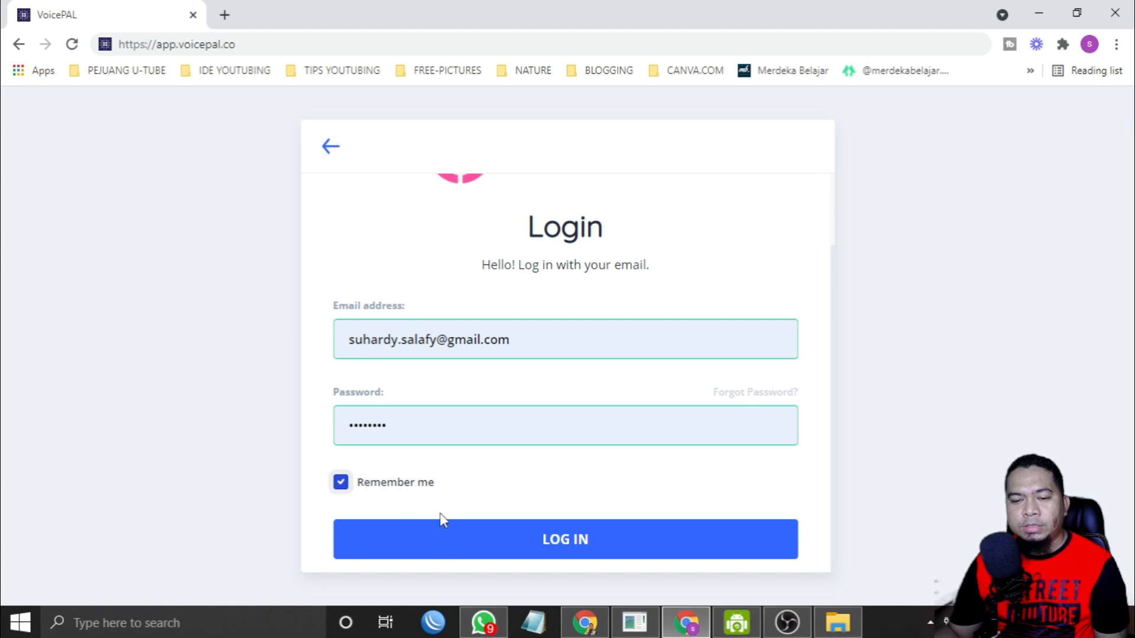
{"action": "left_click", "coordinate": [473, 538]}
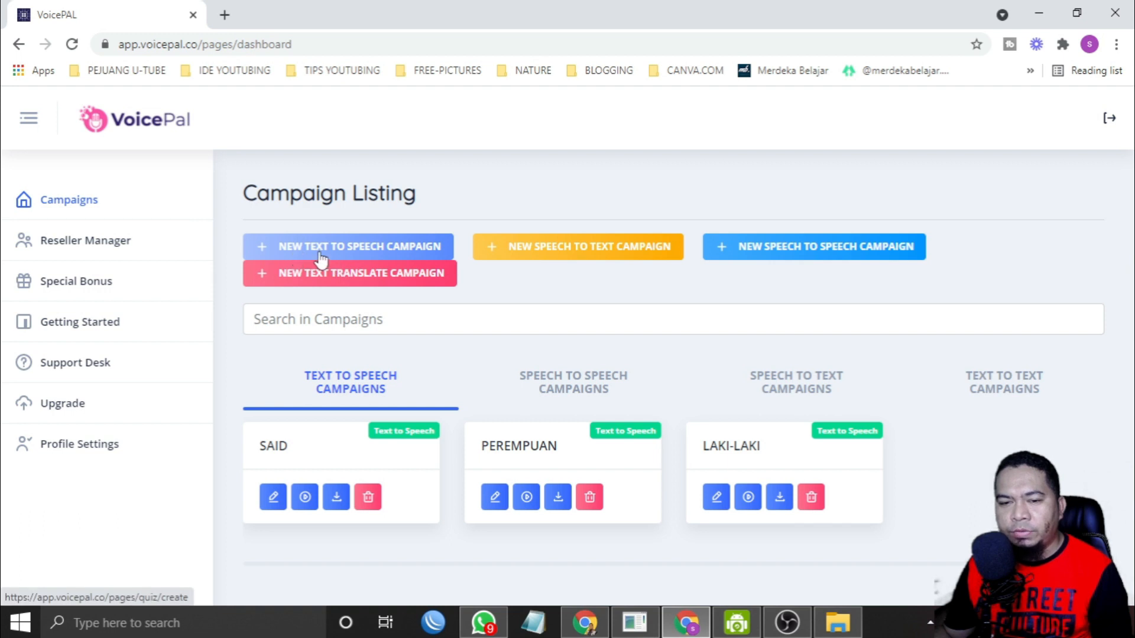
Step: Create a new text to speech campaign titled "PENGUMUMAN" that uses the Google voice service
{"action": "left_click", "coordinate": [391, 256]}
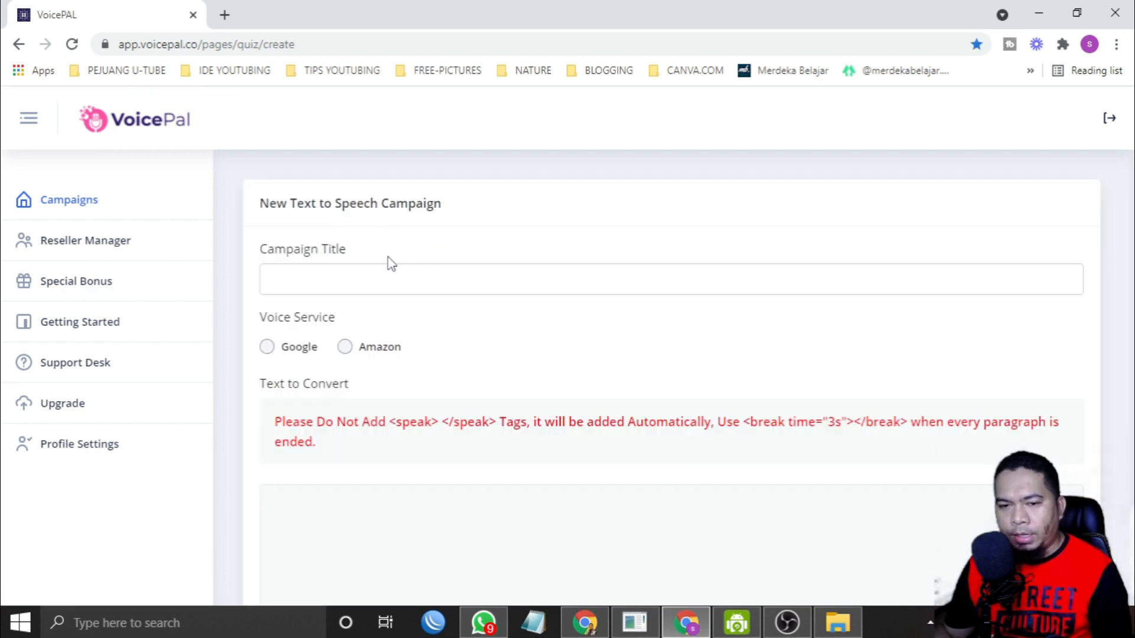
{"action": "left_click", "coordinate": [296, 278]}
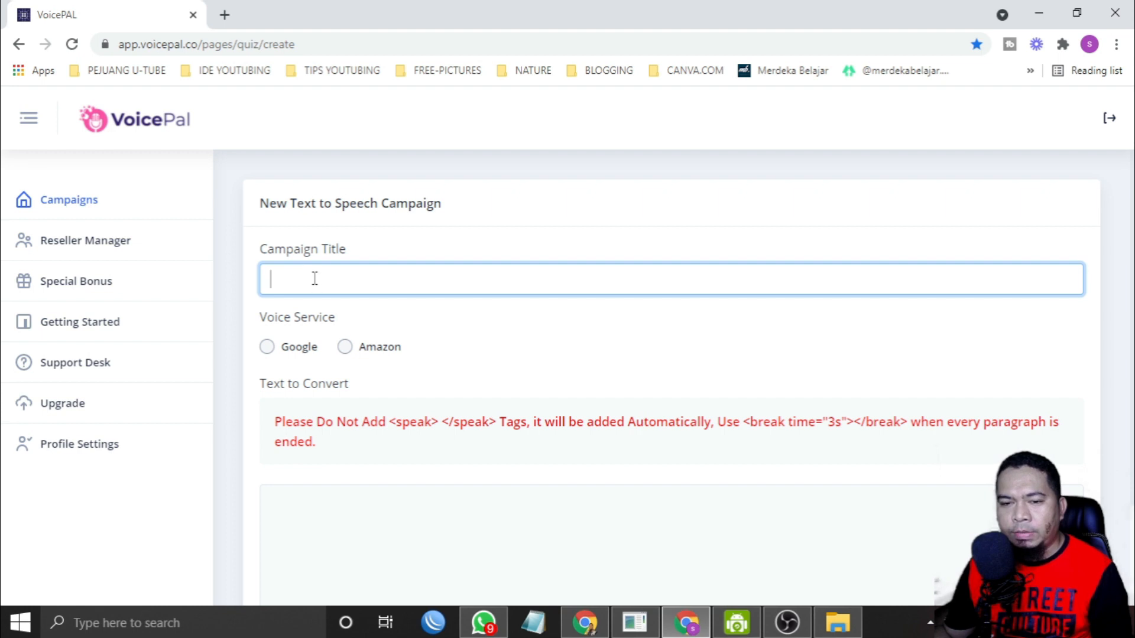
{"action": "type", "text": "PENGUMUMAN"}
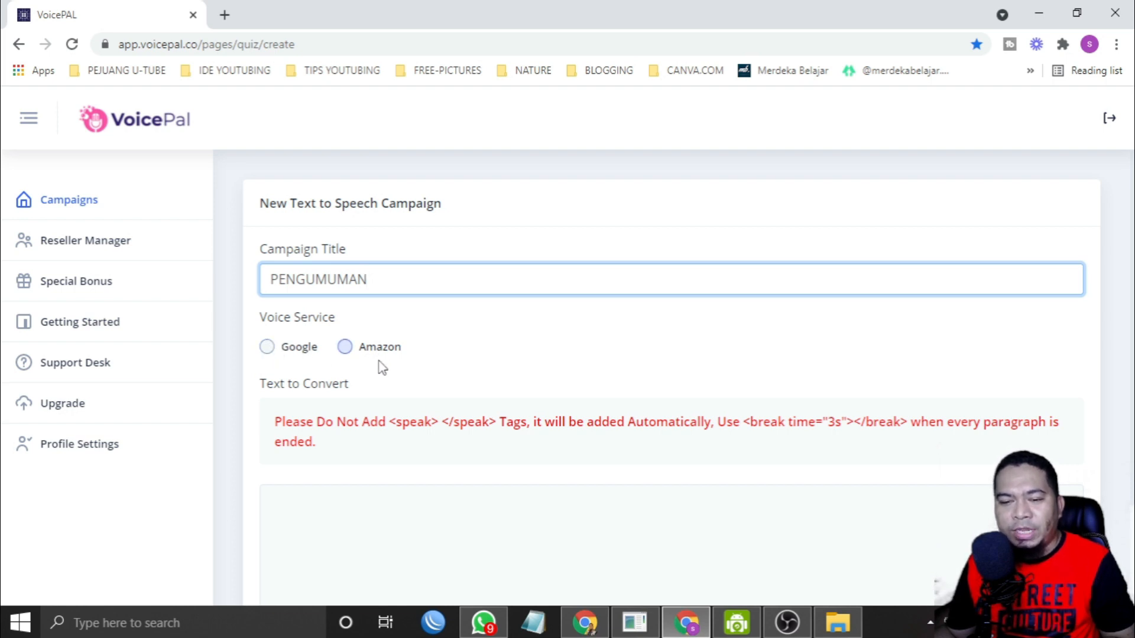
{"action": "left_click", "coordinate": [281, 350]}
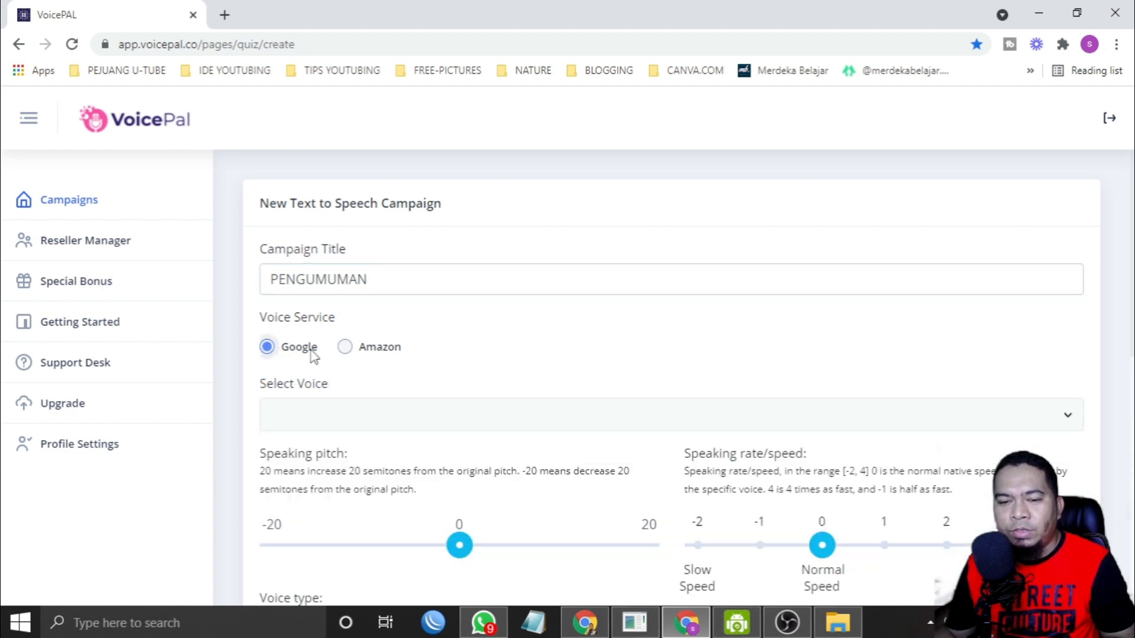
Step: Set the campaign's voice language to Indonesian (Indonesia)
{"action": "scroll", "coordinate": [319, 349], "scroll_direction": "down", "scroll_amount": 4}
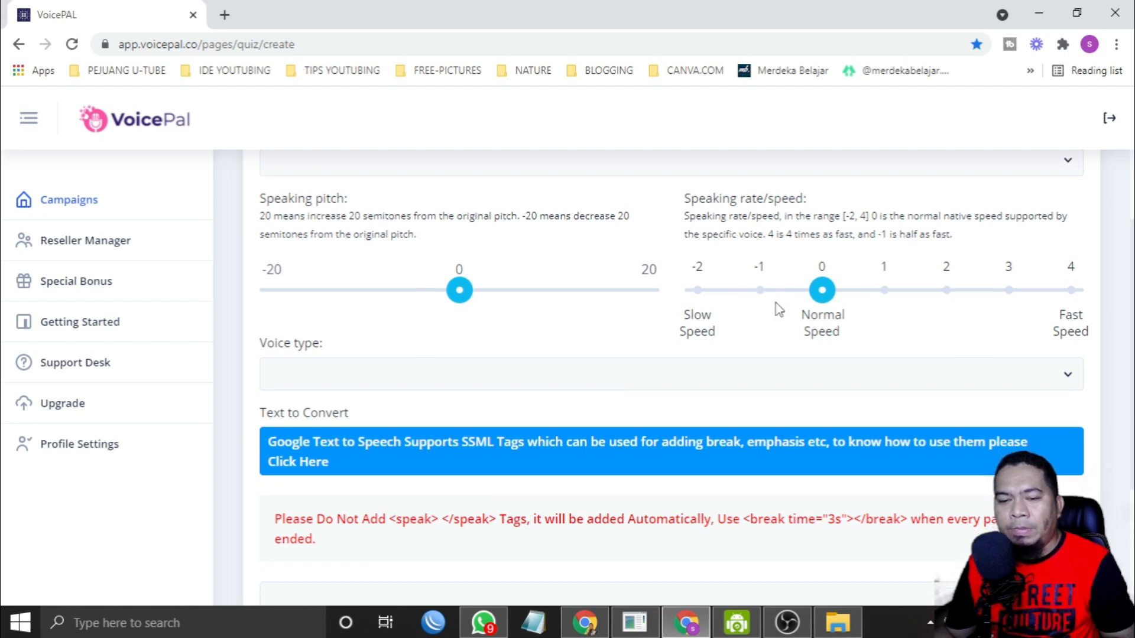
{"action": "scroll", "coordinate": [775, 306], "scroll_direction": "down", "scroll_amount": 4}
{"action": "scroll", "coordinate": [592, 324], "scroll_direction": "up", "scroll_amount": 3}
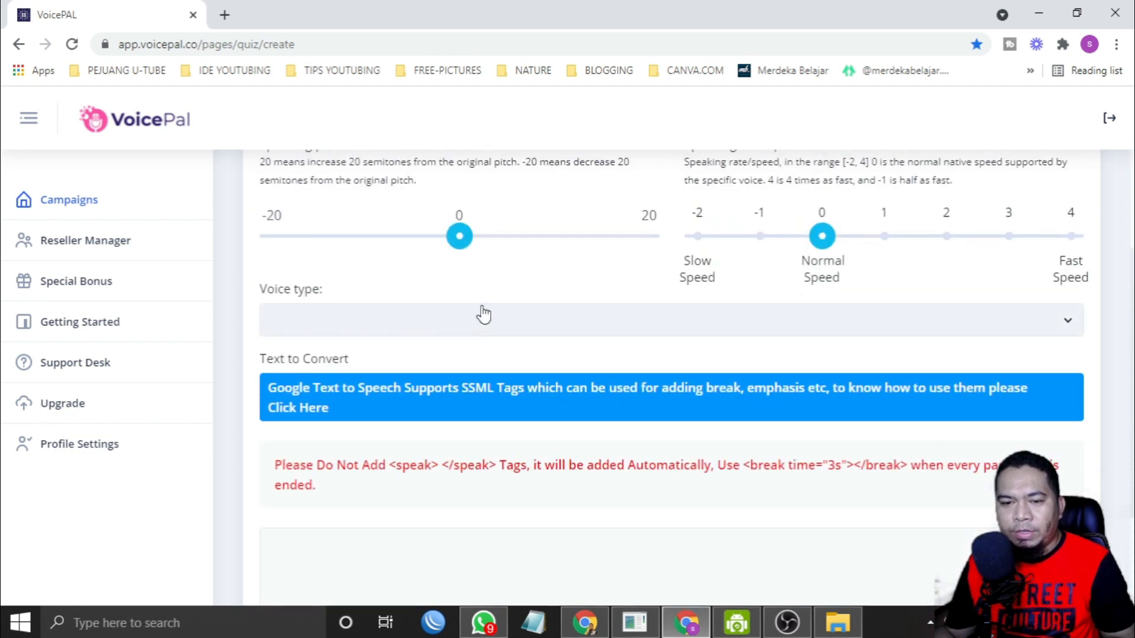
{"action": "left_click", "coordinate": [353, 322]}
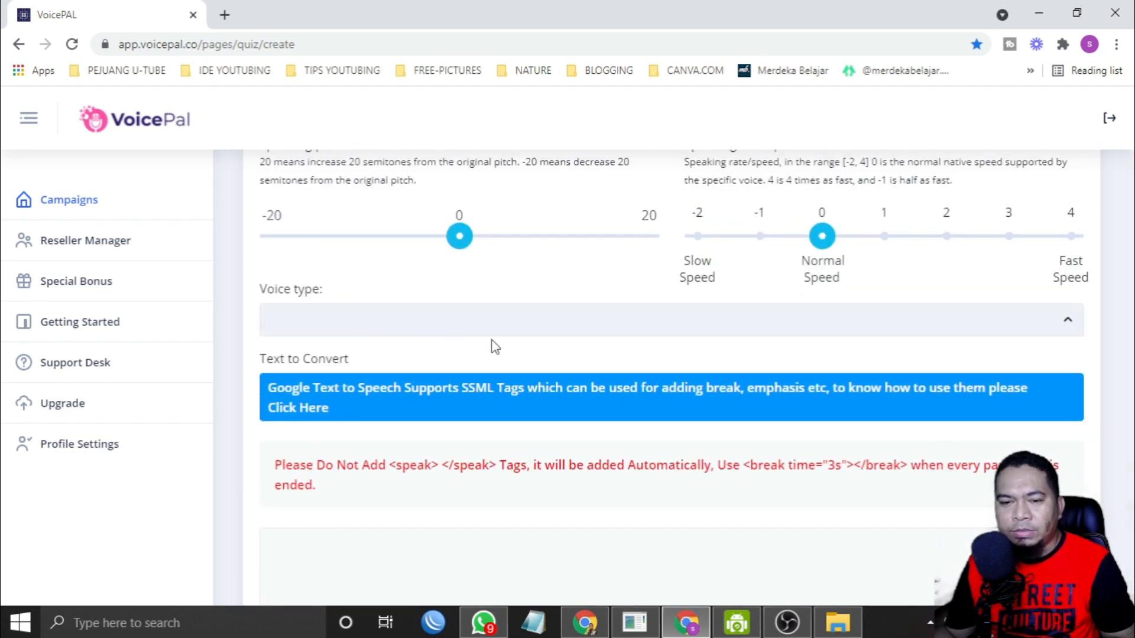
{"action": "scroll", "coordinate": [542, 282], "scroll_direction": "up", "scroll_amount": 3}
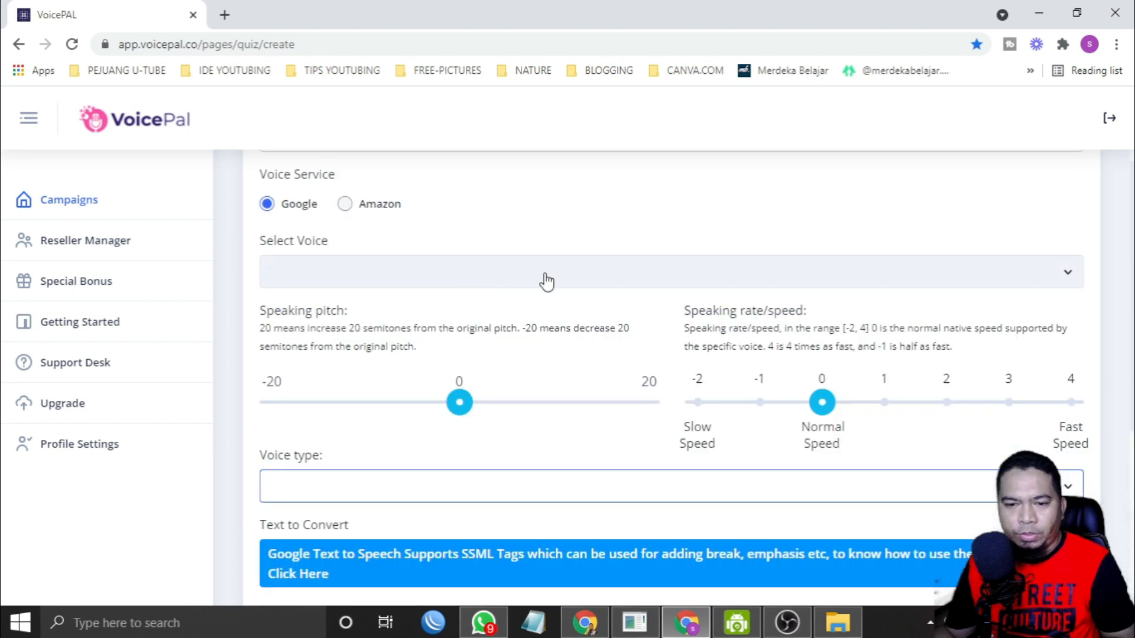
{"action": "left_click", "coordinate": [335, 278]}
{"action": "scroll", "coordinate": [470, 450], "scroll_direction": "down", "scroll_amount": 8}
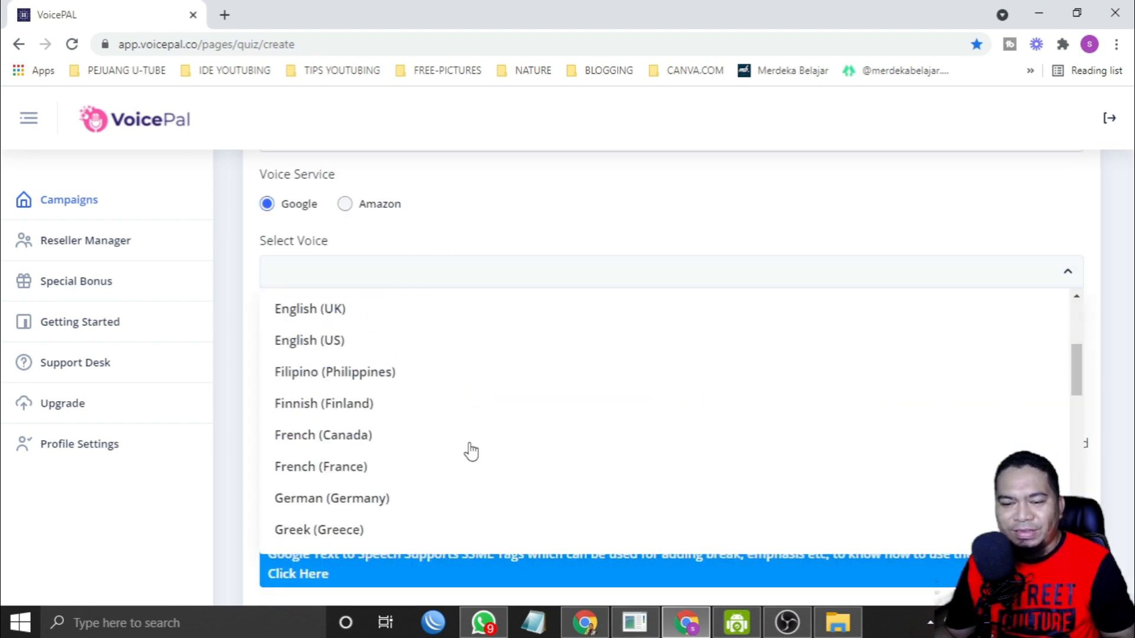
{"action": "scroll", "coordinate": [473, 451], "scroll_direction": "up", "scroll_amount": 8}
{"action": "scroll", "coordinate": [438, 433], "scroll_direction": "down", "scroll_amount": 14}
{"action": "scroll", "coordinate": [429, 430], "scroll_direction": "down", "scroll_amount": 1}
{"action": "scroll", "coordinate": [430, 429], "scroll_direction": "up", "scroll_amount": 6}
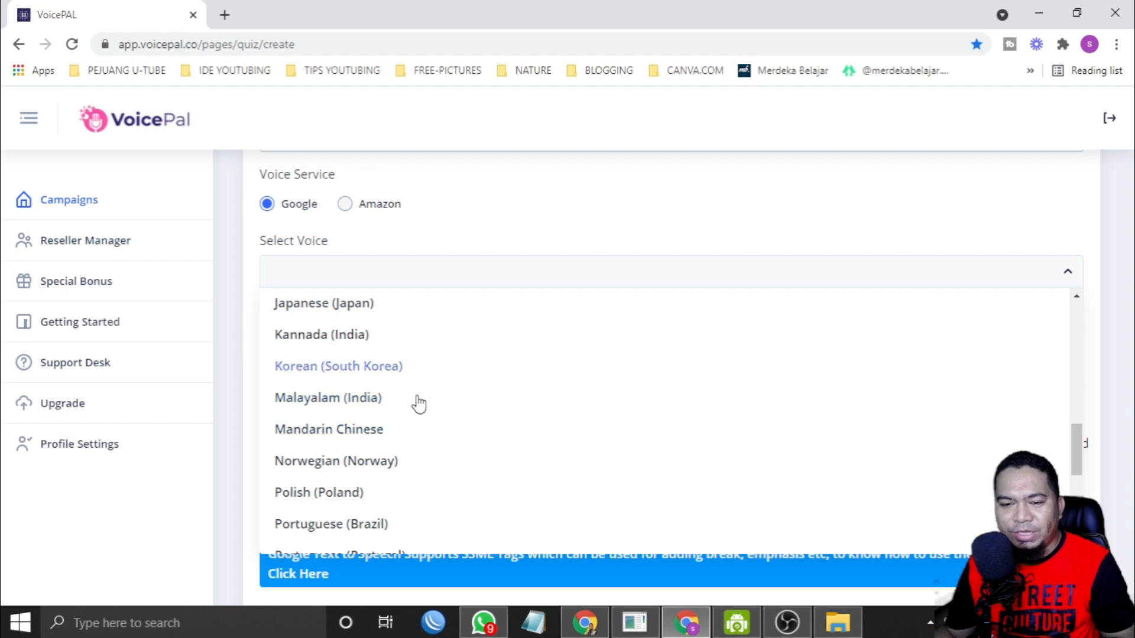
{"action": "scroll", "coordinate": [421, 450], "scroll_direction": "up", "scroll_amount": 1}
{"action": "left_click", "coordinate": [399, 324]}
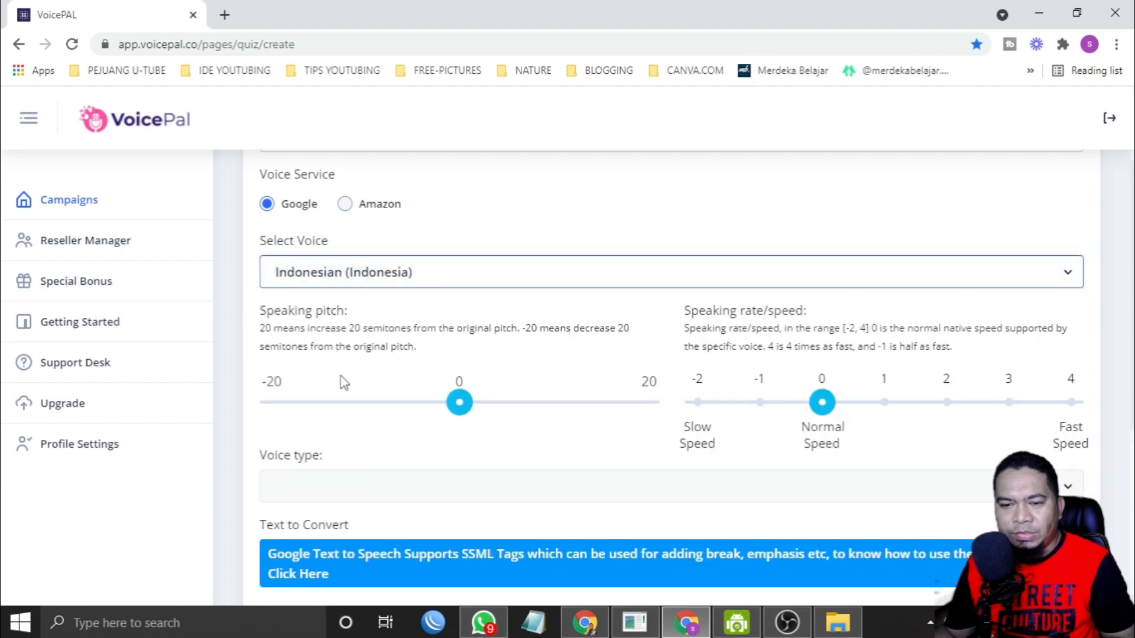
Step: Choose id-ID-Wavenet-D [FEMALE] as the voice type for the campaign
{"action": "scroll", "coordinate": [343, 378], "scroll_direction": "down", "scroll_amount": 4}
{"action": "left_click", "coordinate": [392, 235]}
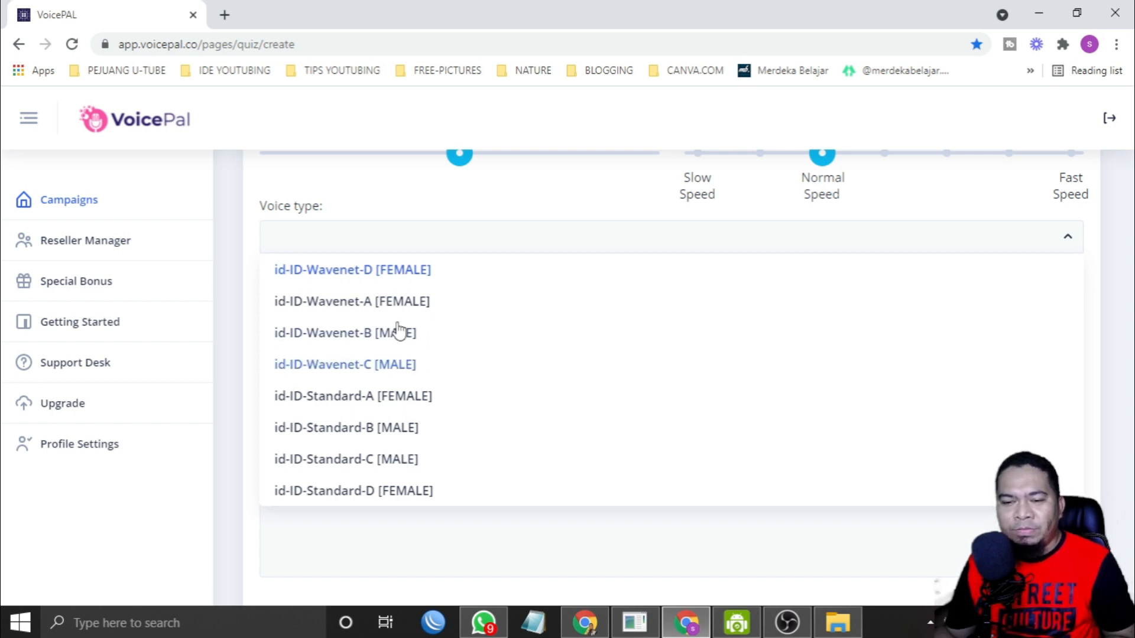
{"action": "left_click", "coordinate": [402, 271]}
Step: Enter the text to convert: "Mohon Perhatian, kepada seluruh pengunjung rumah sakit untuk segera meninggalkan ruangan karena waktu berkunjung sudah hampir selesai."
{"action": "scroll", "coordinate": [472, 420], "scroll_direction": "down", "scroll_amount": 2}
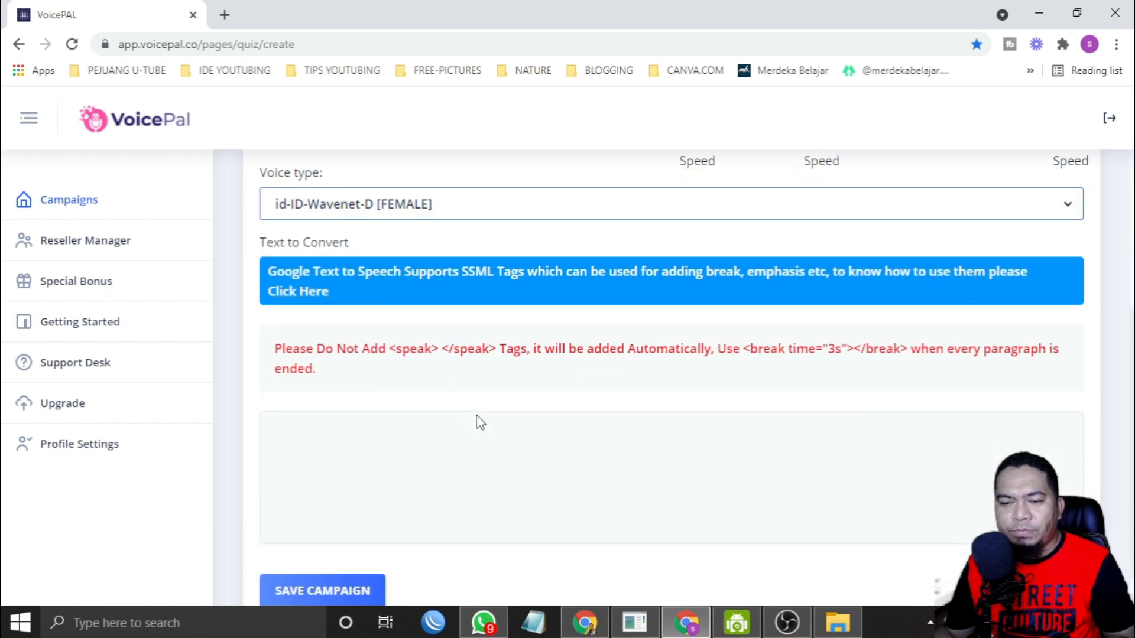
{"action": "left_click", "coordinate": [351, 391]}
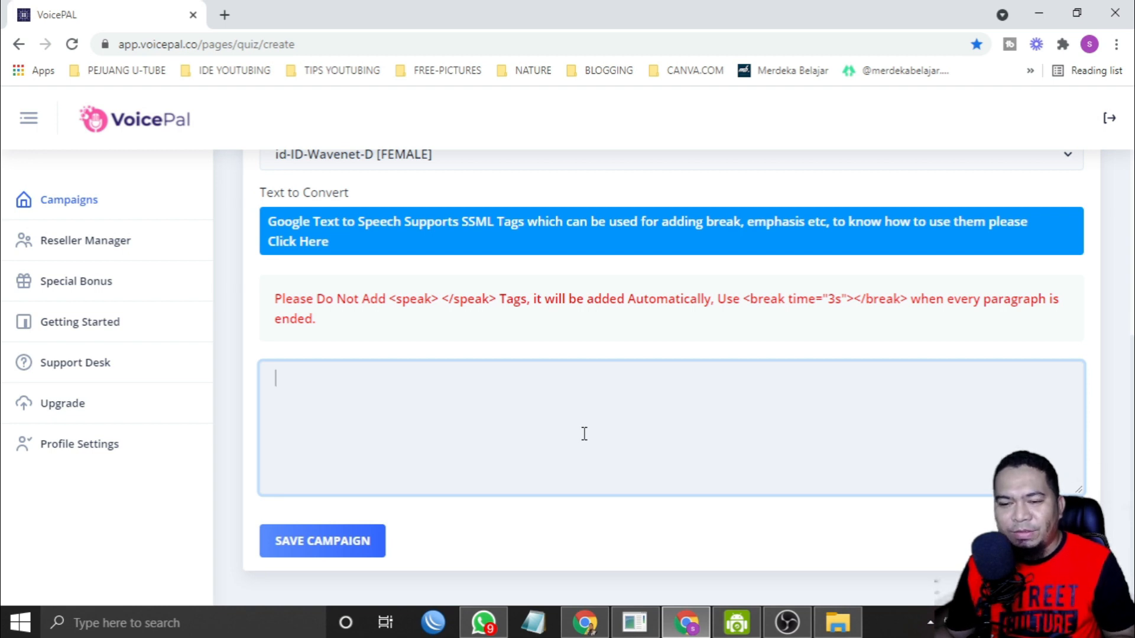
{"action": "type", "text": "Mohon Perhatian, kepada seluruh pengunjung rumah sakit untuk segera meninggalkan ruangan karena waktu berkunjung sudah hampir selesai."}
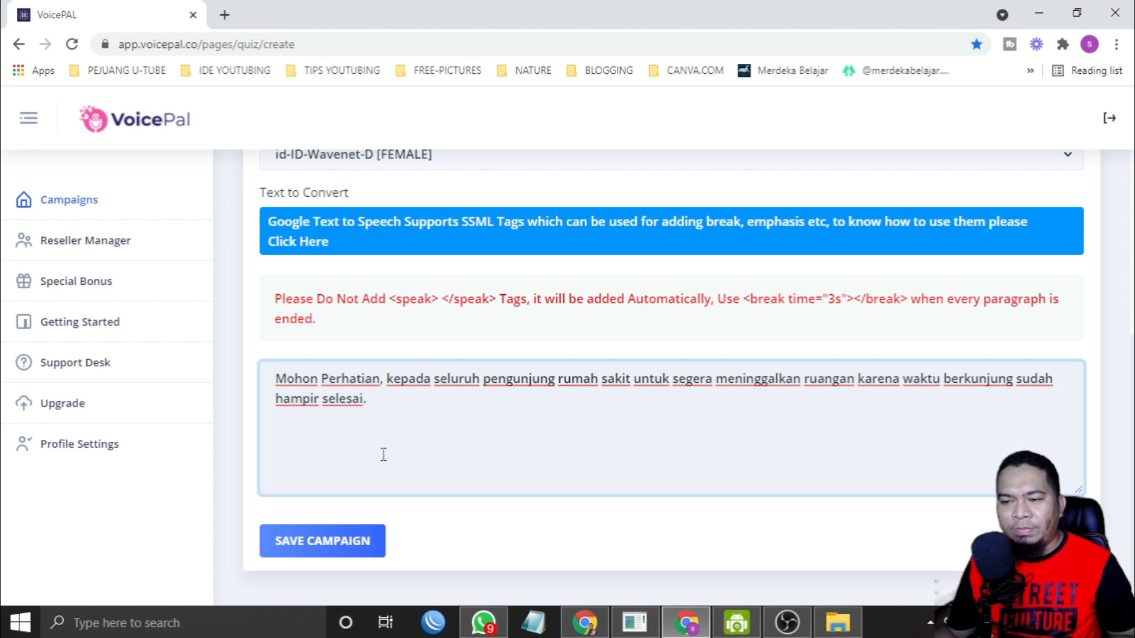
{"action": "left_click", "coordinate": [346, 541]}
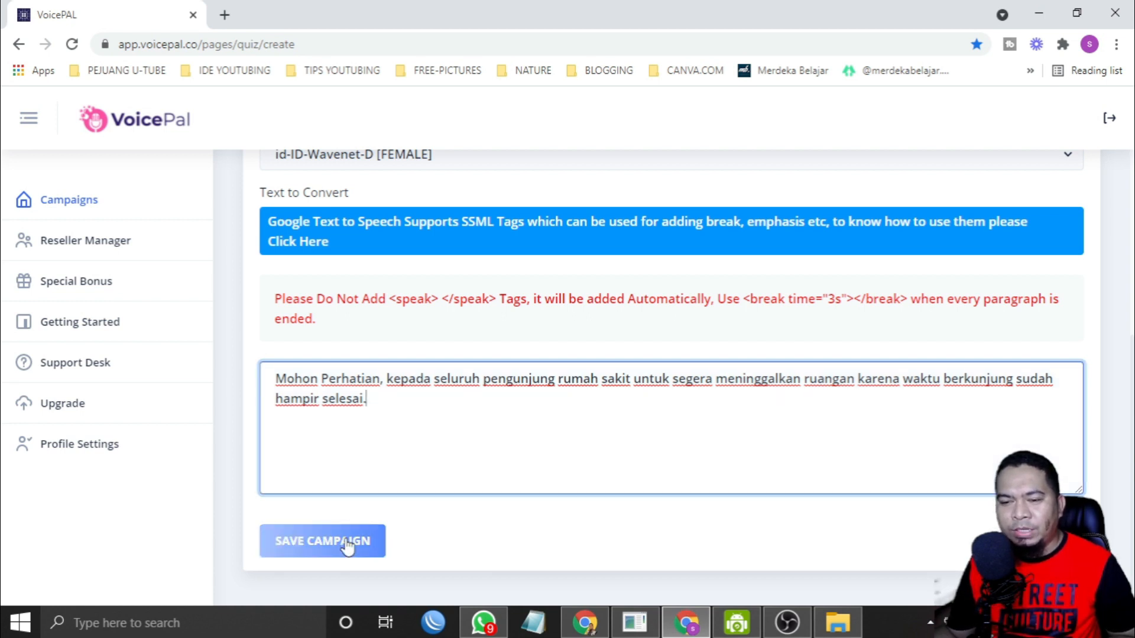
{"action": "left_click", "coordinate": [388, 420]}
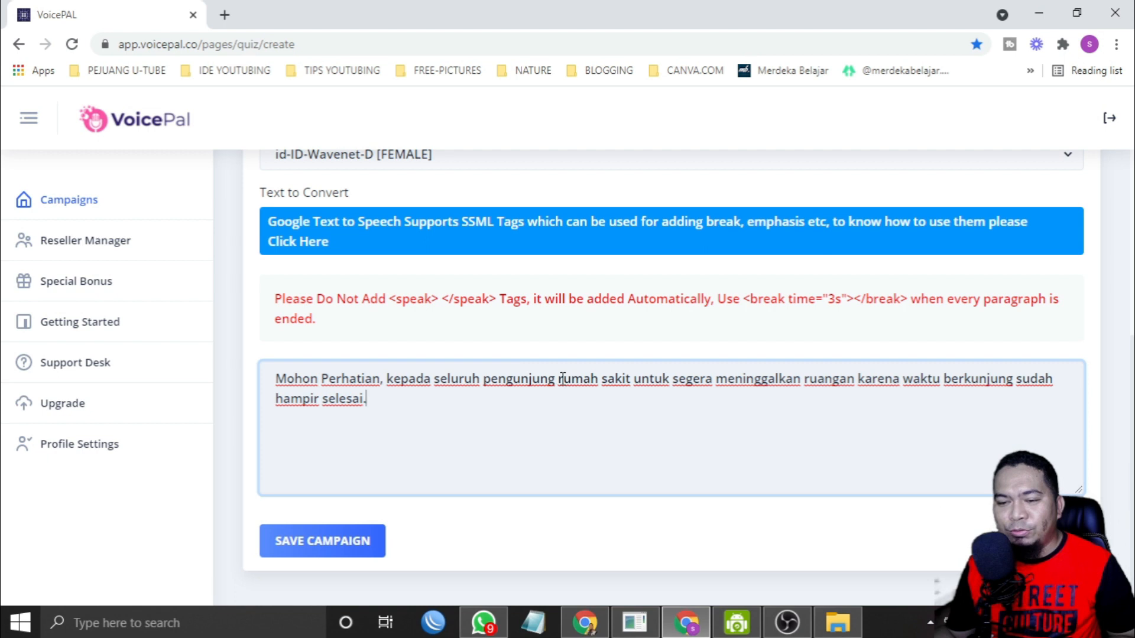
Step: Add commas after "sakit" and "ruangan" in the announcement, and append "terima kasih." below it after a blank line
{"action": "left_click", "coordinate": [630, 379]}
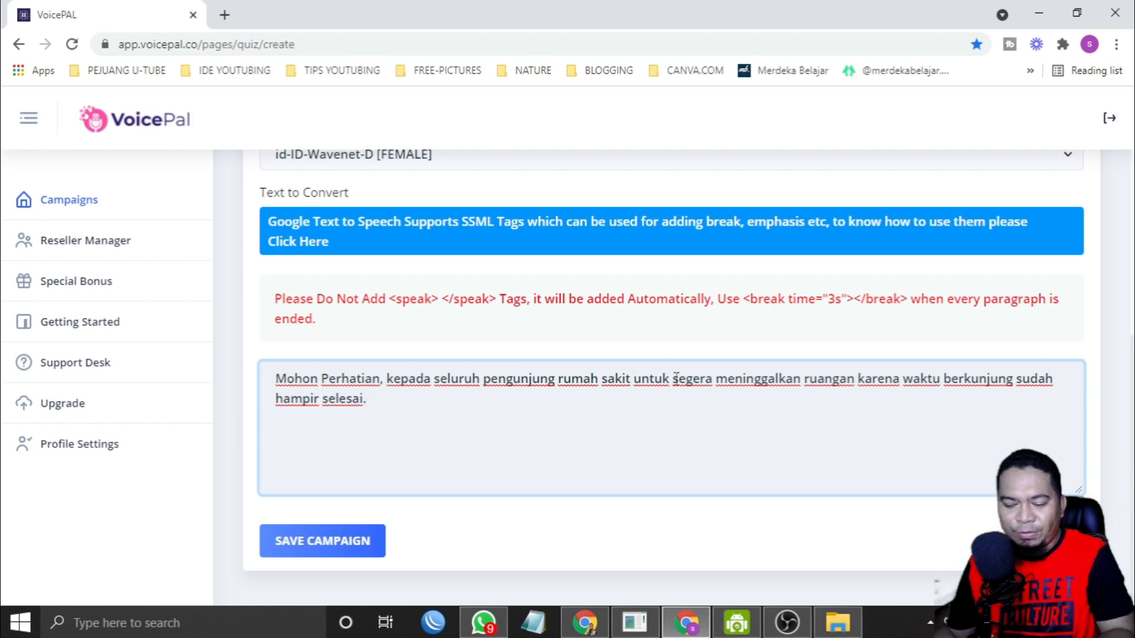
{"action": "type", "text": ","}
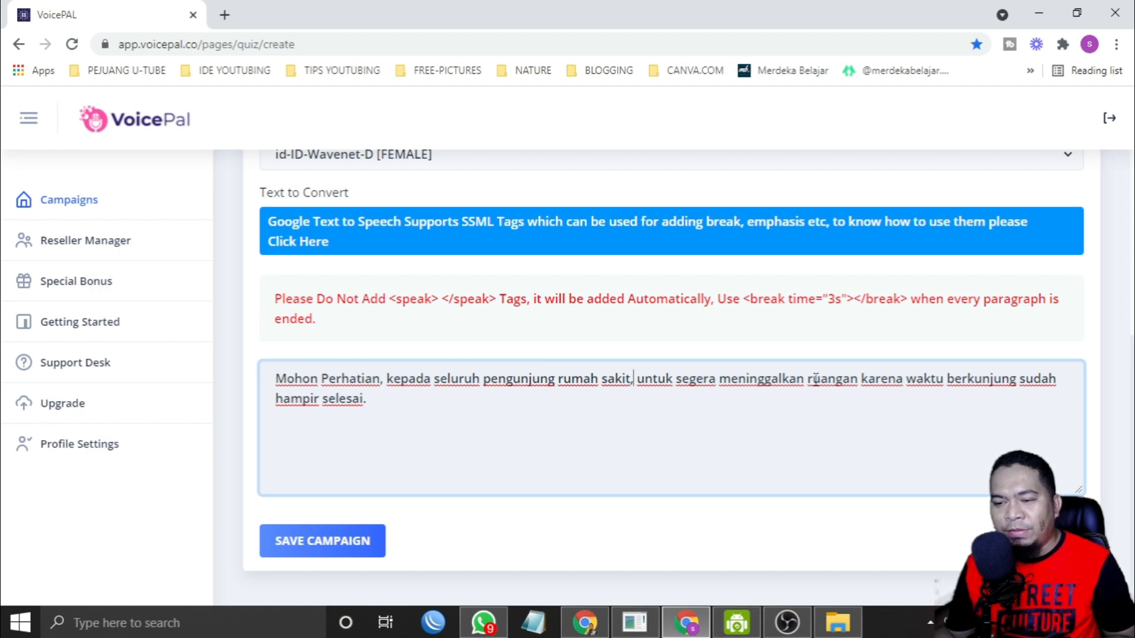
{"action": "left_click", "coordinate": [858, 379]}
{"action": "type", "text": ","}
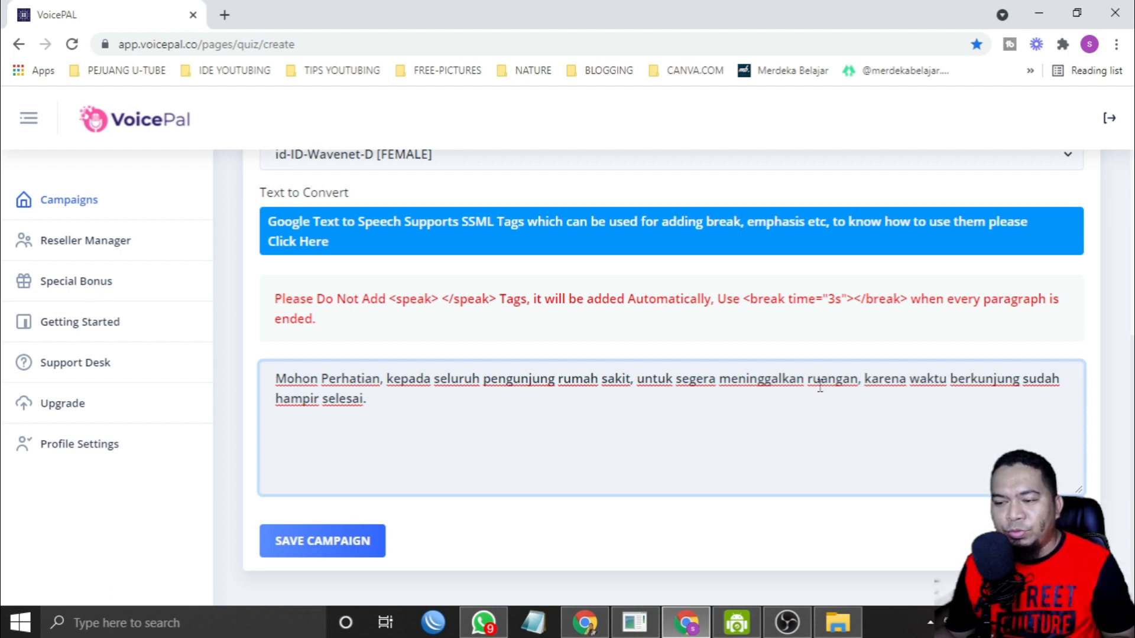
{"action": "left_click", "coordinate": [382, 403]}
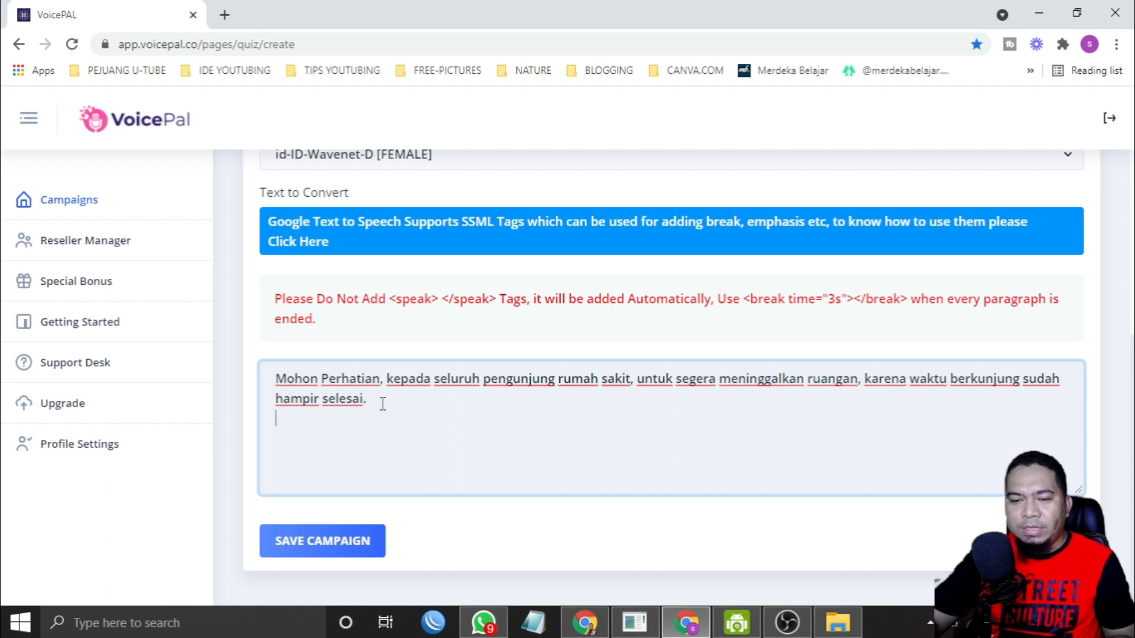
{"action": "type", "text": "terima kasih."}
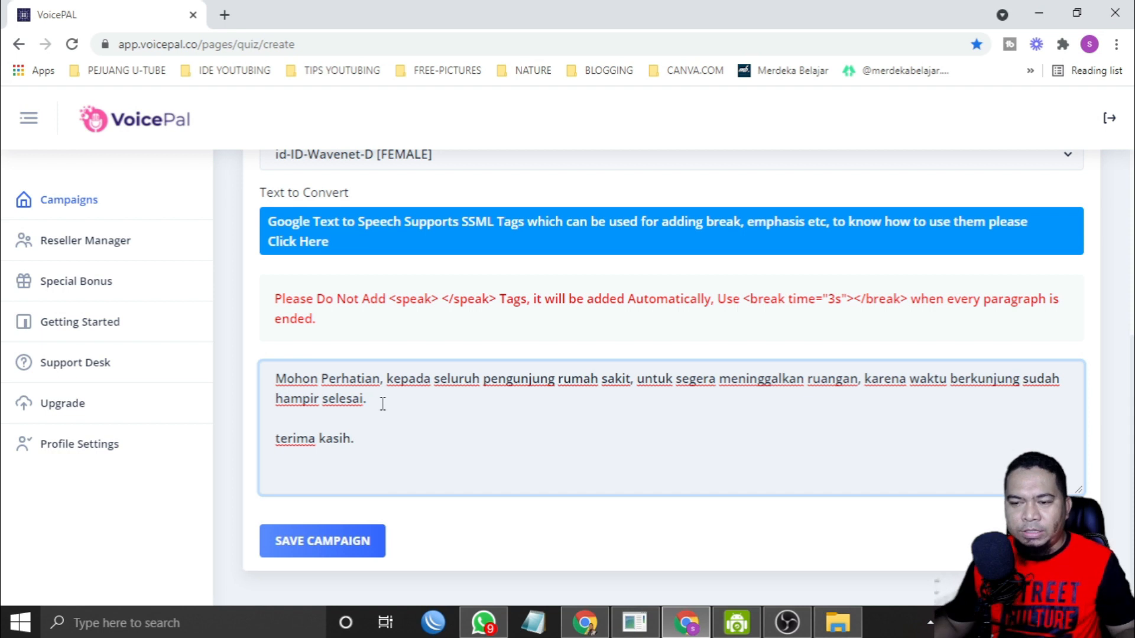
Step: Replace the full stop after "selesai" with the suggested break tag, and set its break time to 0.5s
{"action": "left_click_drag", "start_coordinate": [741, 300], "coordinate": [908, 289]}
{"action": "key", "text": "ctrl+c"}
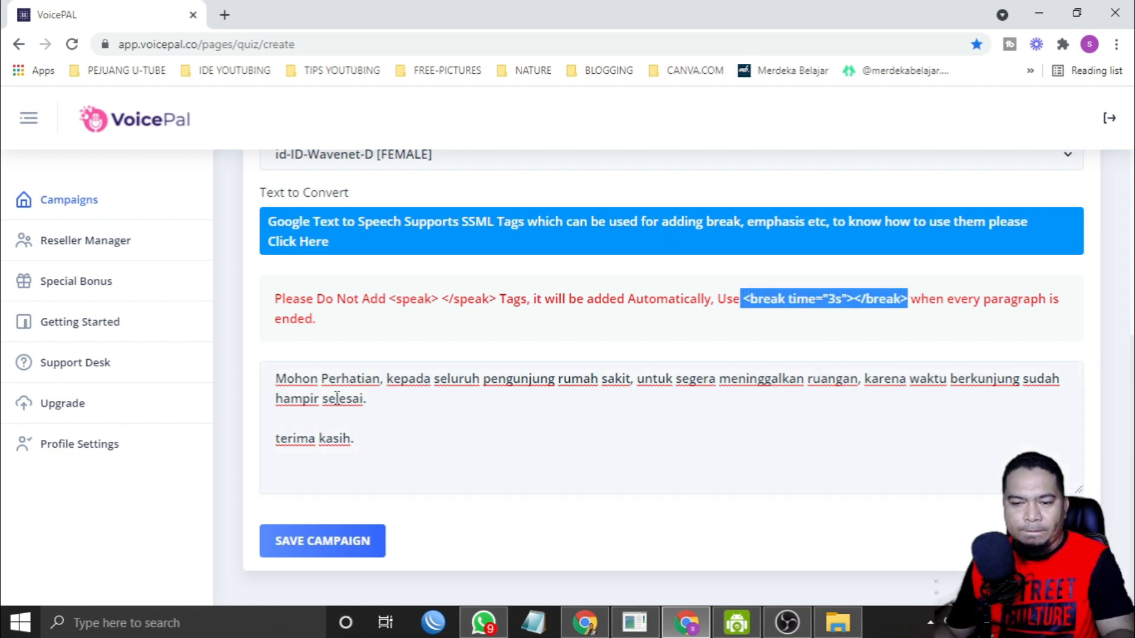
{"action": "left_click", "coordinate": [399, 405]}
{"action": "key", "text": "BackSpace"}
{"action": "key", "text": "ctrl+v"}
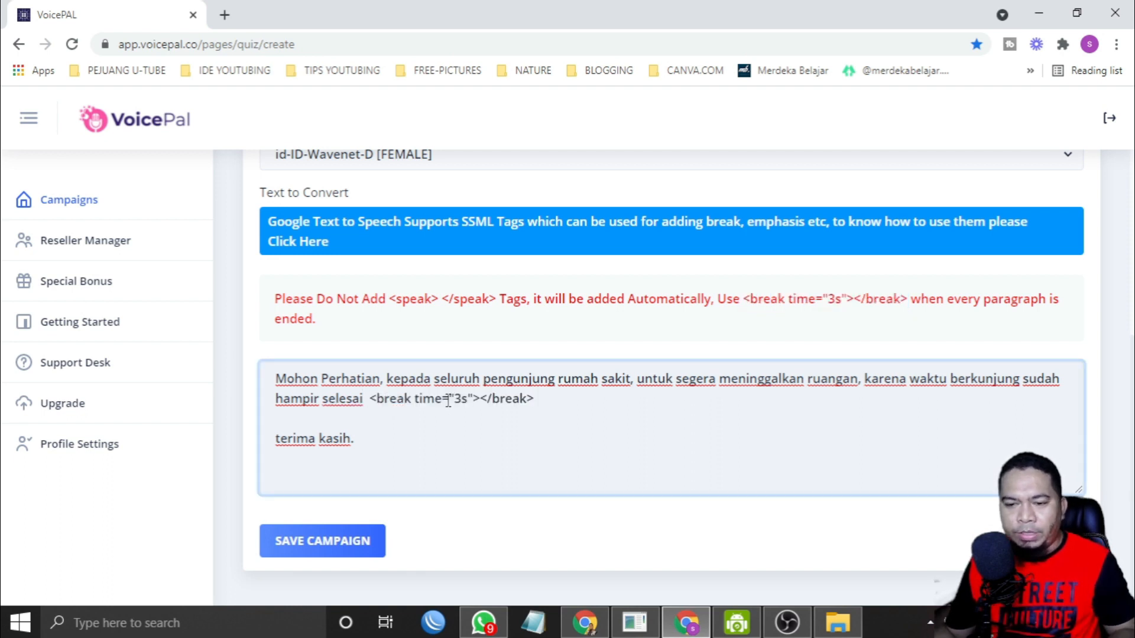
{"action": "left_click_drag", "start_coordinate": [453, 399], "coordinate": [460, 399]}
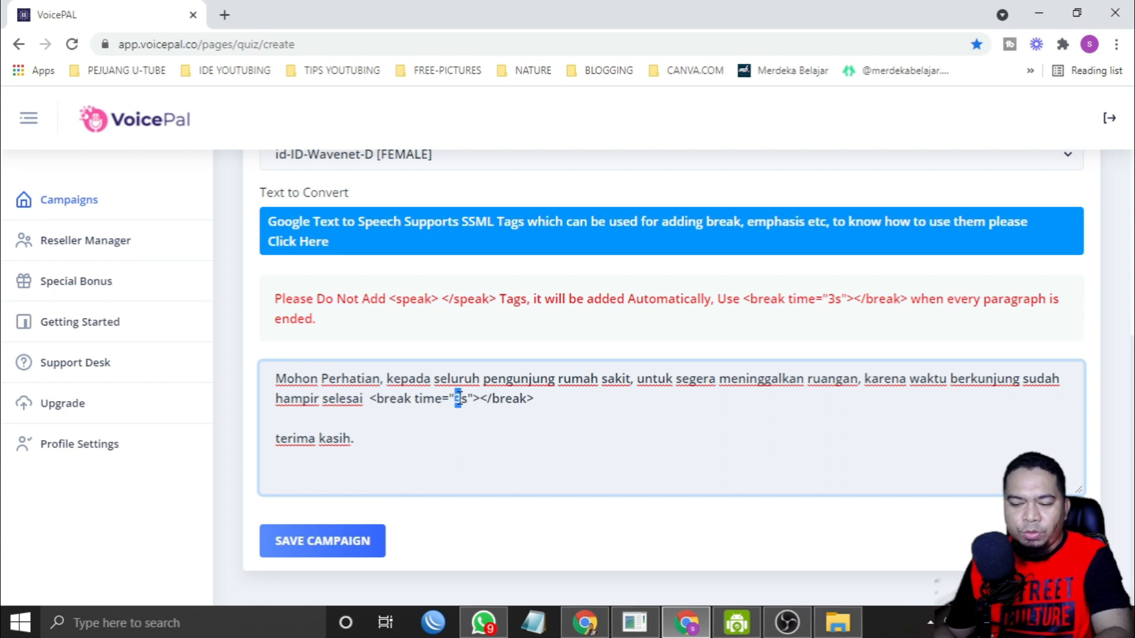
{"action": "type", "text": "0.5"}
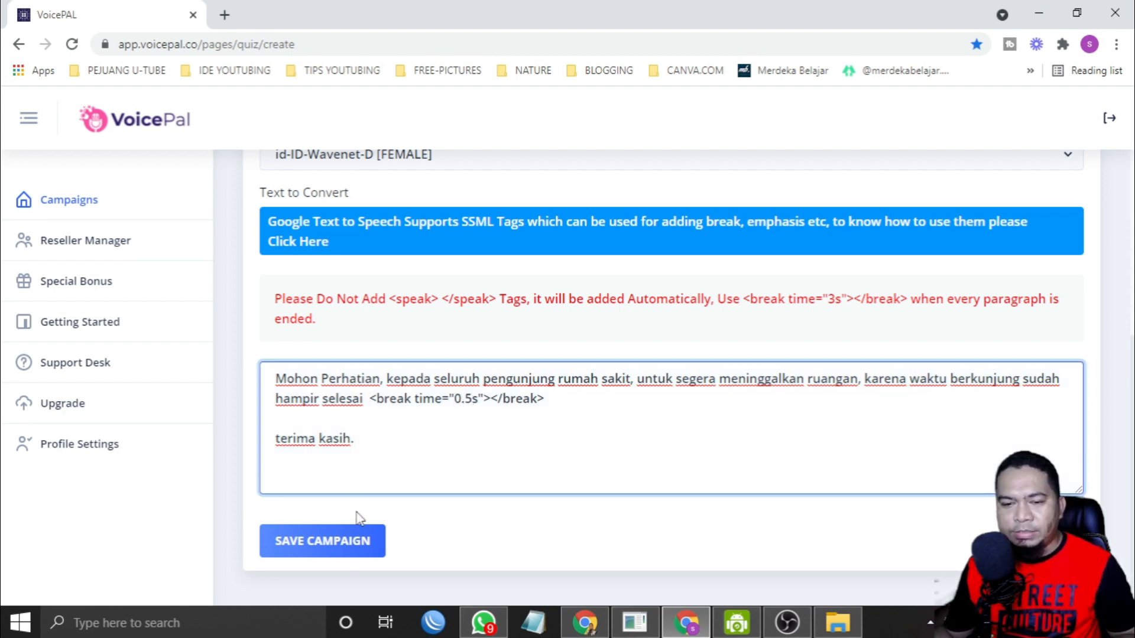
Step: Save the campaign and play the audio of PENGUMUMAN
{"action": "left_click", "coordinate": [345, 543]}
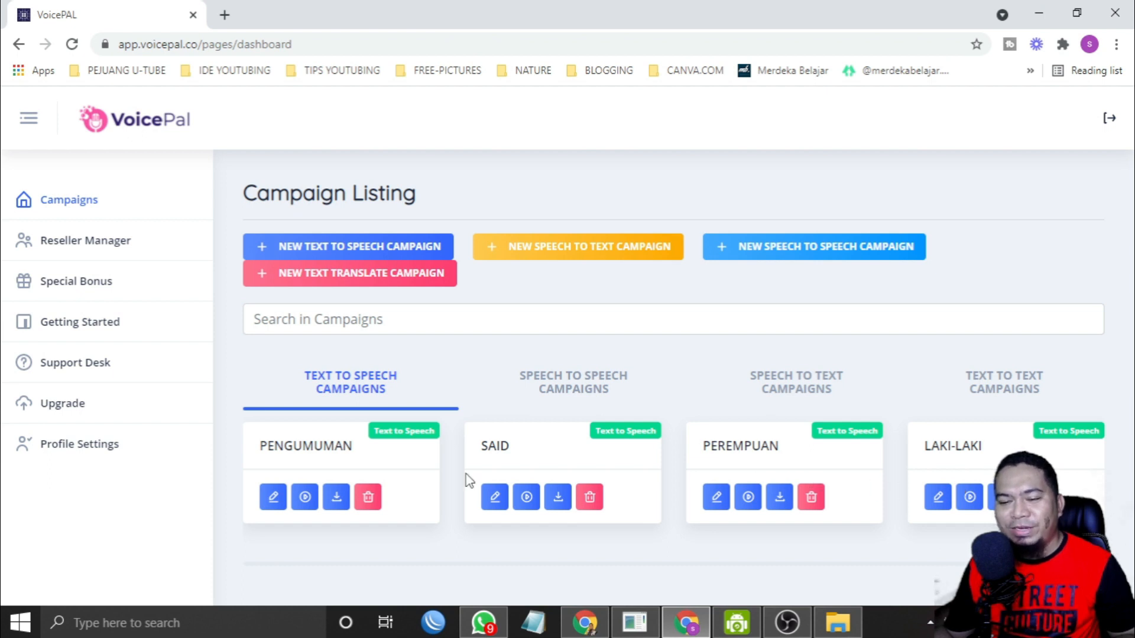
{"action": "left_click", "coordinate": [304, 498]}
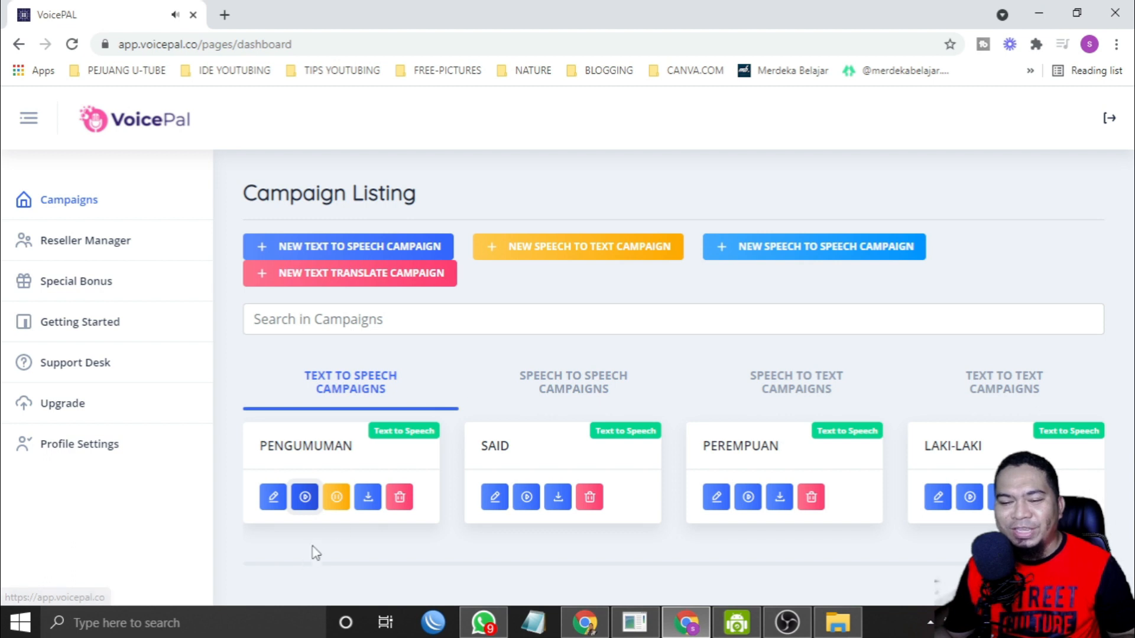
Step: Edit the PENGUMUMAN campaign, select id-ID-Wavenet-D [FEMALE] as its voice type and save it
{"action": "left_click", "coordinate": [273, 500]}
{"action": "scroll", "coordinate": [458, 383], "scroll_direction": "down", "scroll_amount": 5}
{"action": "scroll", "coordinate": [459, 384], "scroll_direction": "up", "scroll_amount": 3}
{"action": "left_click", "coordinate": [408, 463]}
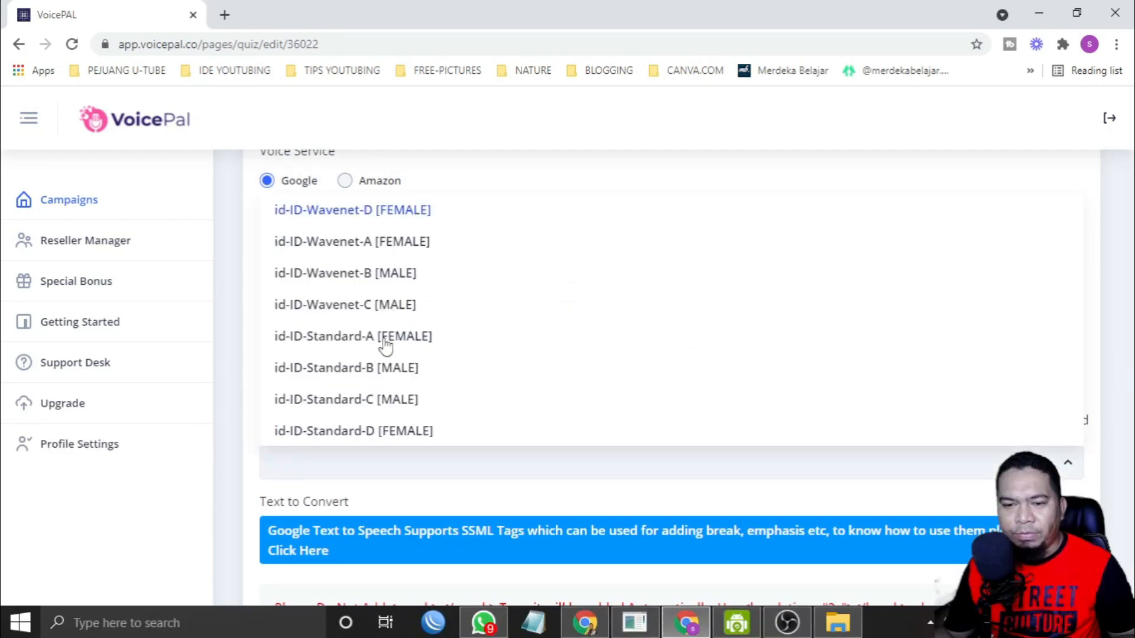
{"action": "left_click", "coordinate": [394, 217]}
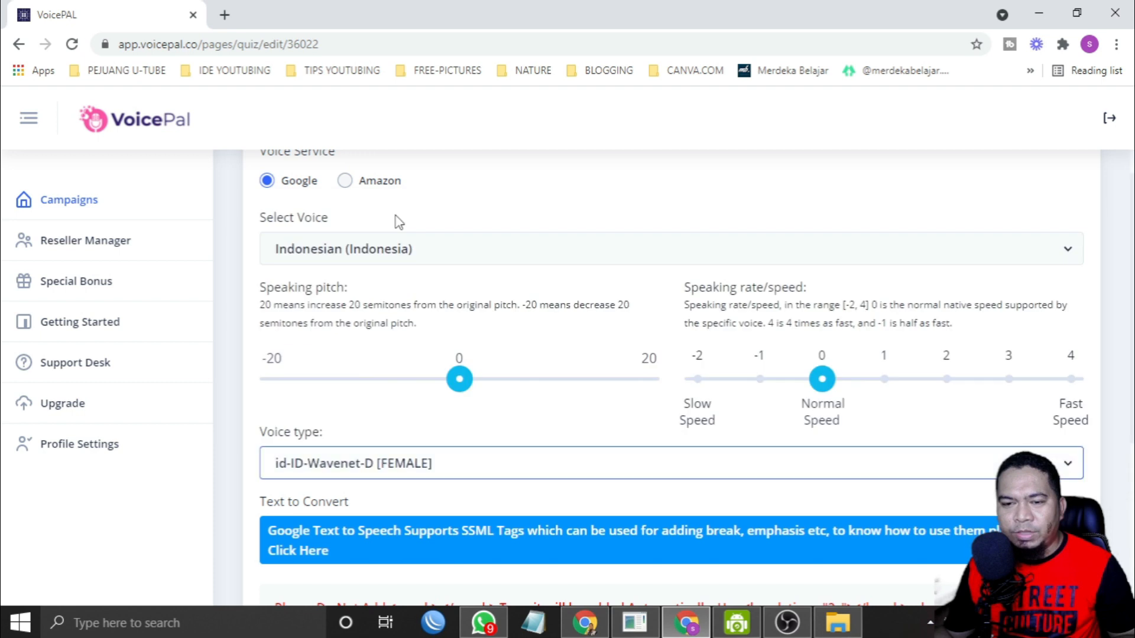
{"action": "scroll", "coordinate": [399, 467], "scroll_direction": "down", "scroll_amount": 1}
{"action": "scroll", "coordinate": [404, 477], "scroll_direction": "down", "scroll_amount": 5}
{"action": "left_click", "coordinate": [319, 542]}
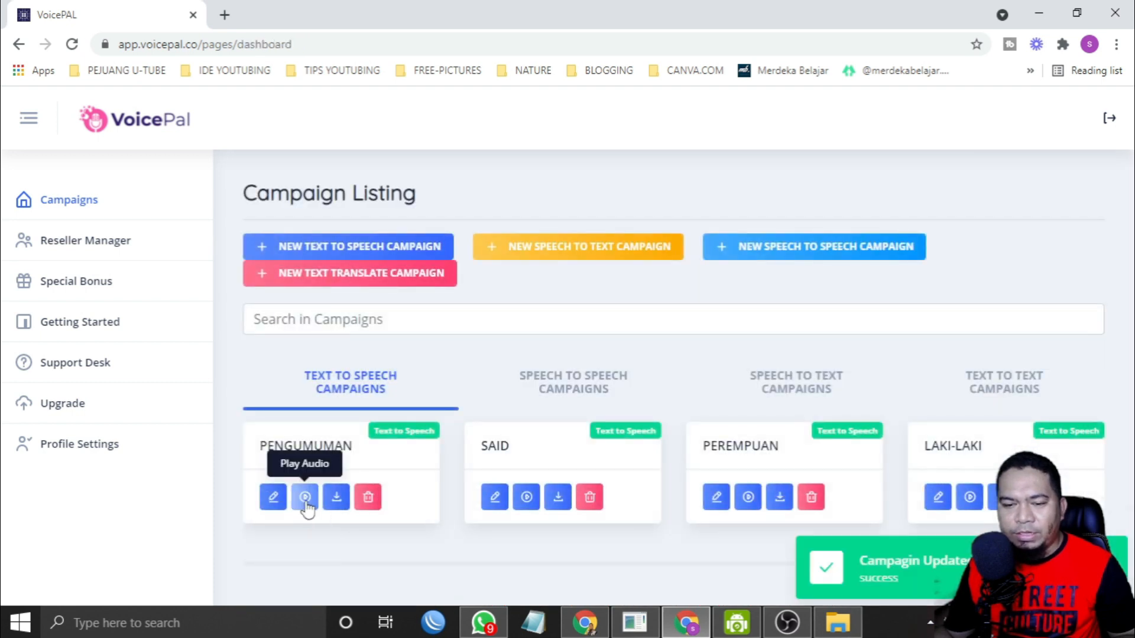
Step: Play the PENGUMUMAN audio, switch the campaign's voice type to id-ID-Wavenet-A [FEMALE], and save and replay it
{"action": "left_click", "coordinate": [305, 500]}
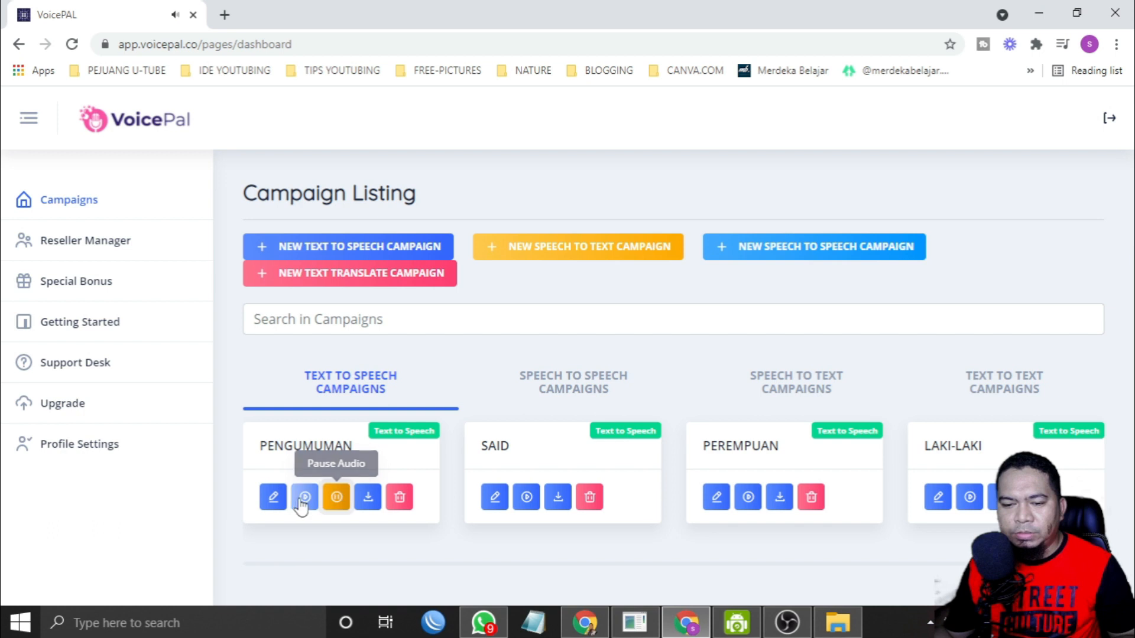
{"action": "left_click", "coordinate": [273, 497]}
{"action": "scroll", "coordinate": [396, 395], "scroll_direction": "down", "scroll_amount": 5}
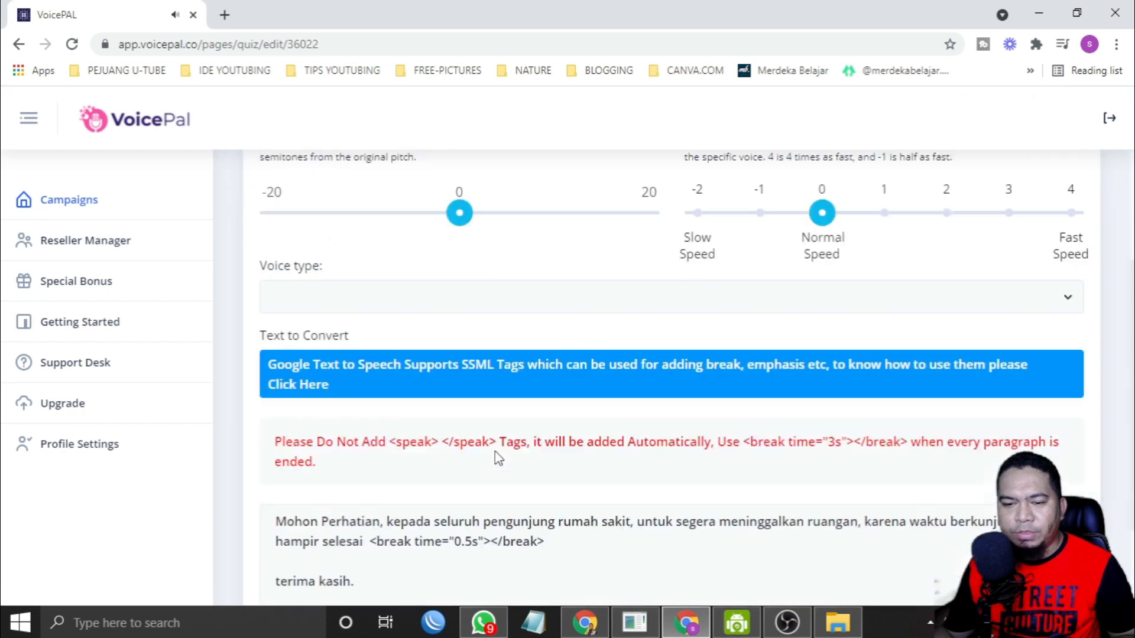
{"action": "scroll", "coordinate": [451, 406], "scroll_direction": "down", "scroll_amount": 3}
{"action": "scroll", "coordinate": [424, 423], "scroll_direction": "up", "scroll_amount": 8}
{"action": "scroll", "coordinate": [424, 423], "scroll_direction": "down", "scroll_amount": 3}
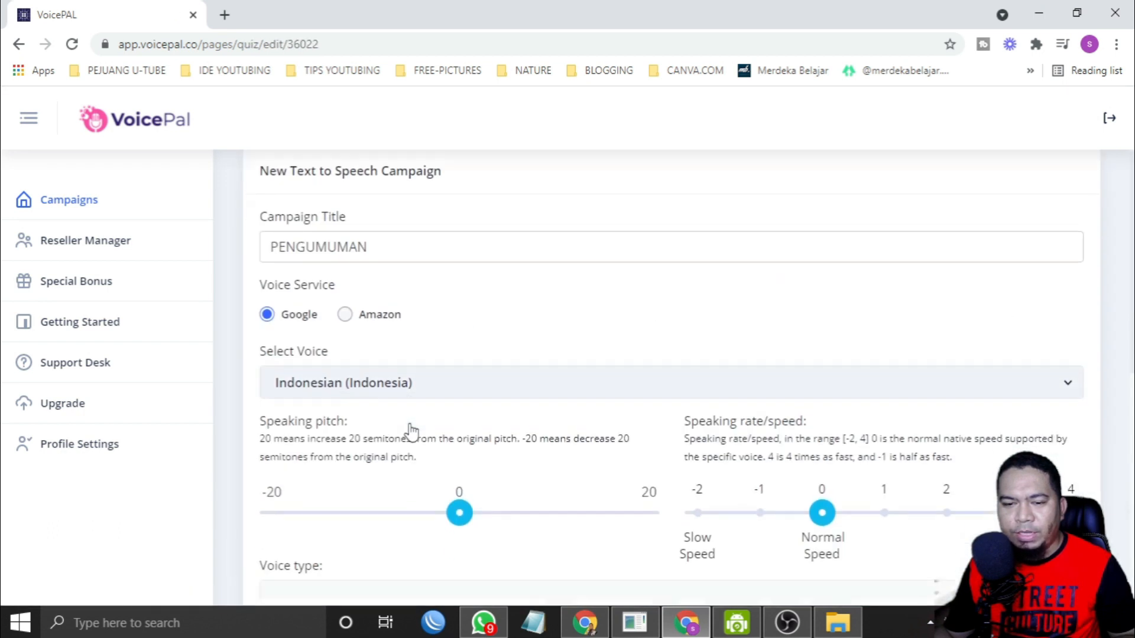
{"action": "left_click", "coordinate": [335, 461]}
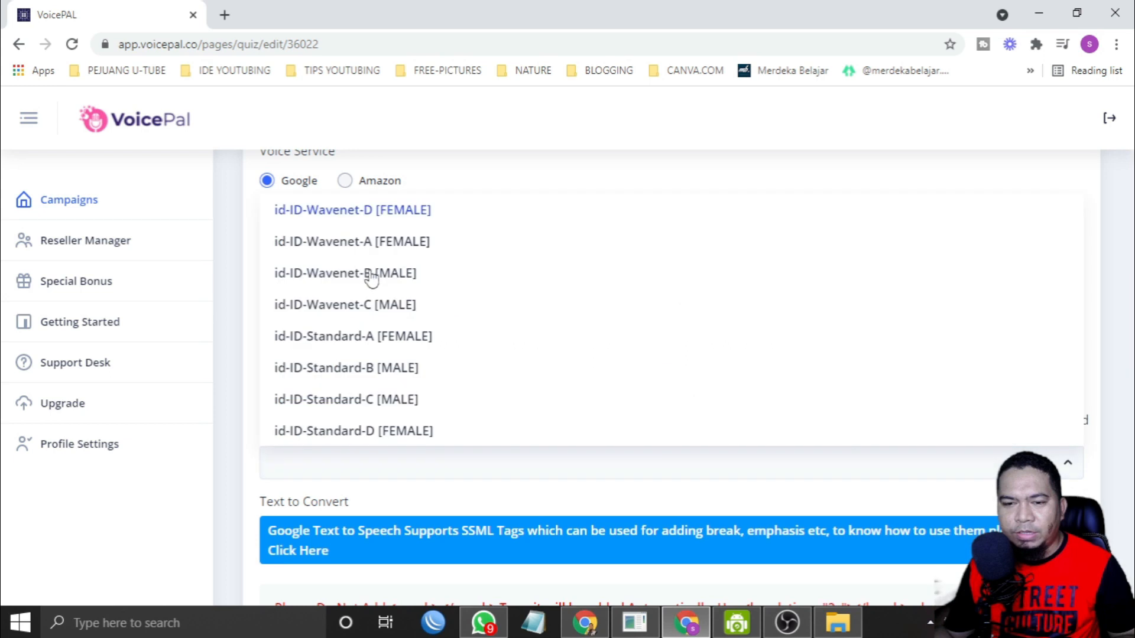
{"action": "left_click", "coordinate": [393, 244]}
{"action": "scroll", "coordinate": [513, 523], "scroll_direction": "down", "scroll_amount": 5}
{"action": "left_click", "coordinate": [334, 535]}
{"action": "left_click", "coordinate": [306, 499]}
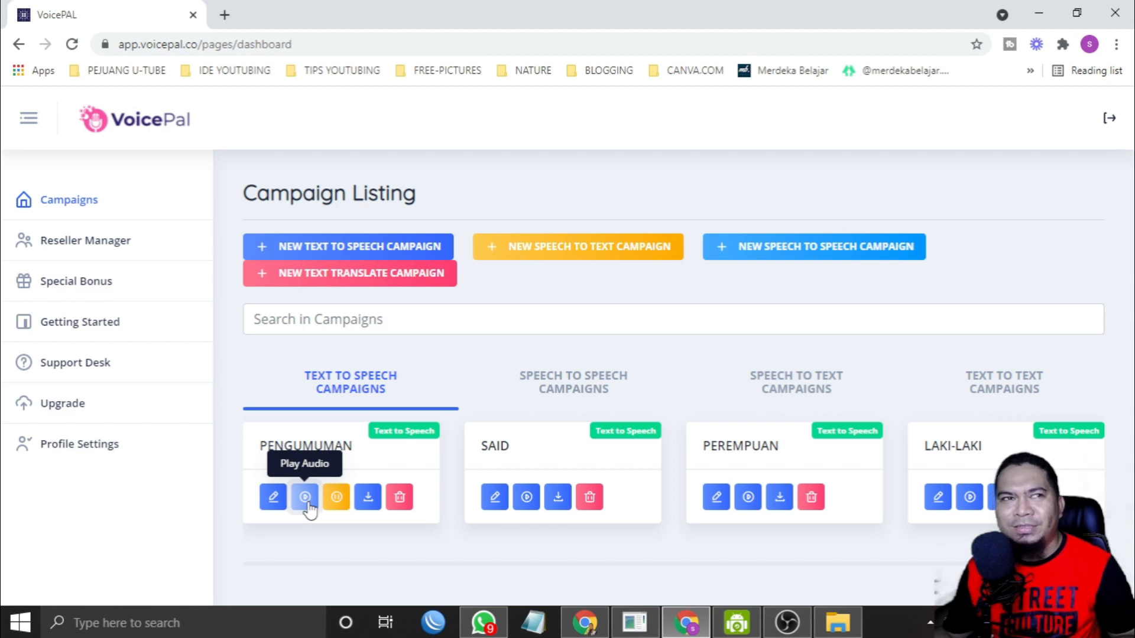
Step: Set the voice type of PENGUMUMAN to id-ID-Wavenet-B [MALE], save the campaign and play its audio
{"action": "left_click", "coordinate": [274, 498]}
{"action": "scroll", "coordinate": [426, 384], "scroll_direction": "down", "scroll_amount": 7}
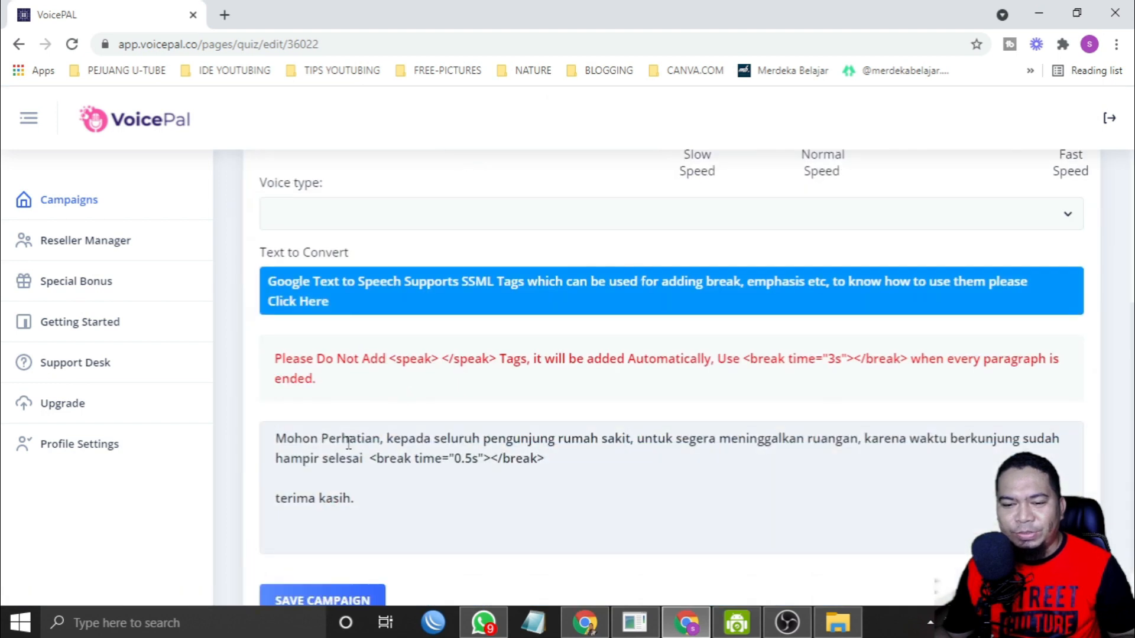
{"action": "left_click", "coordinate": [364, 226]}
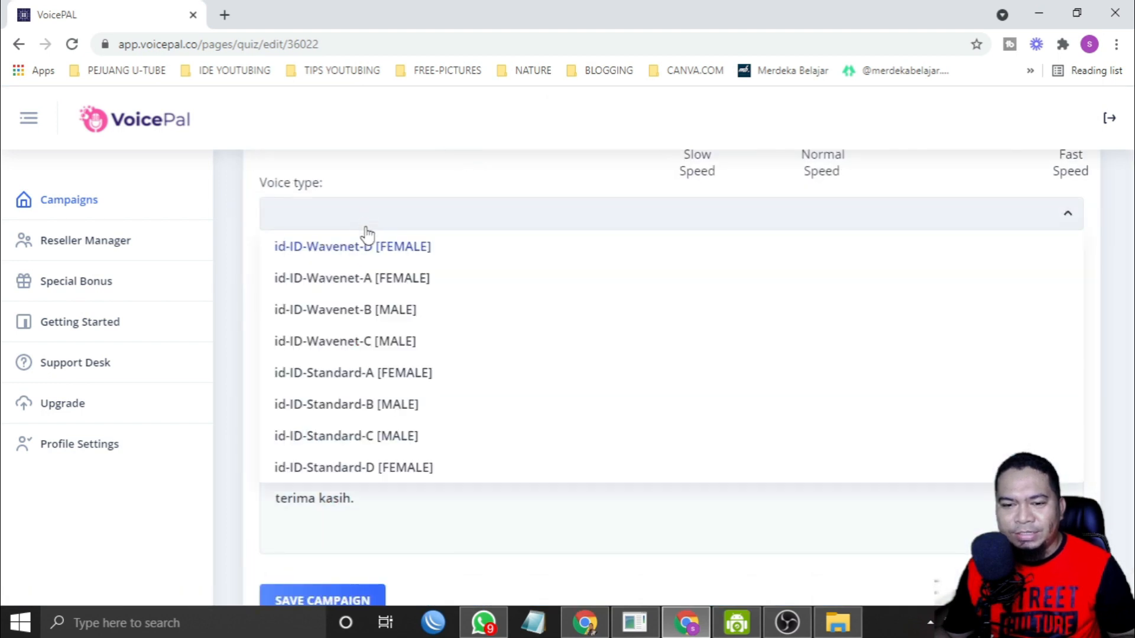
{"action": "left_click", "coordinate": [401, 319]}
{"action": "scroll", "coordinate": [330, 540], "scroll_direction": "down", "scroll_amount": 1}
{"action": "left_click", "coordinate": [328, 540]}
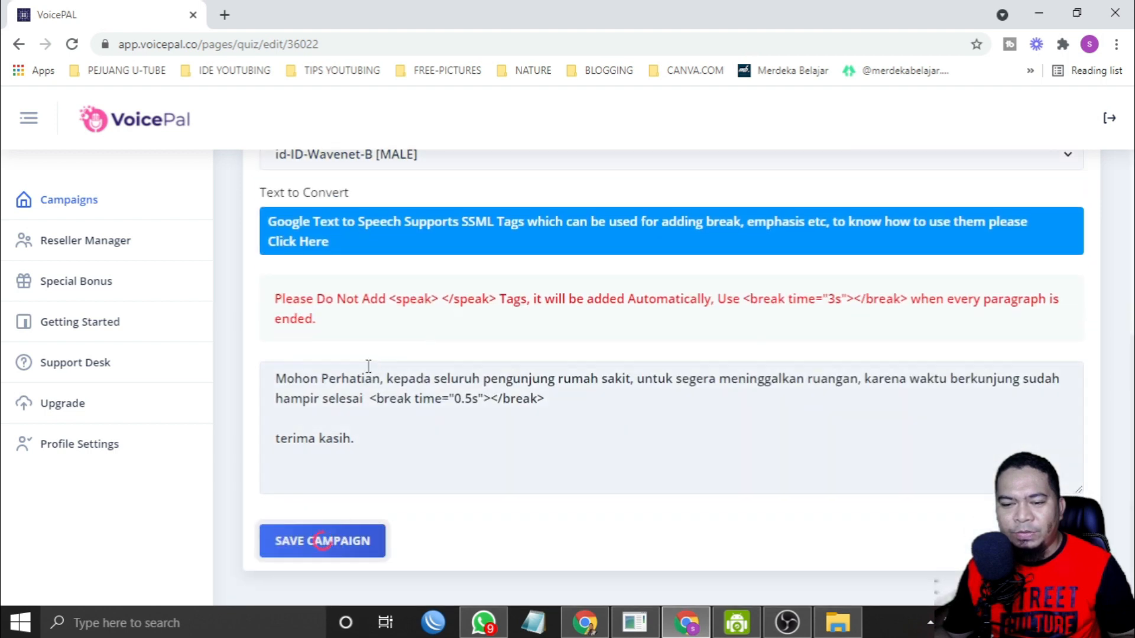
{"action": "left_click", "coordinate": [305, 497]}
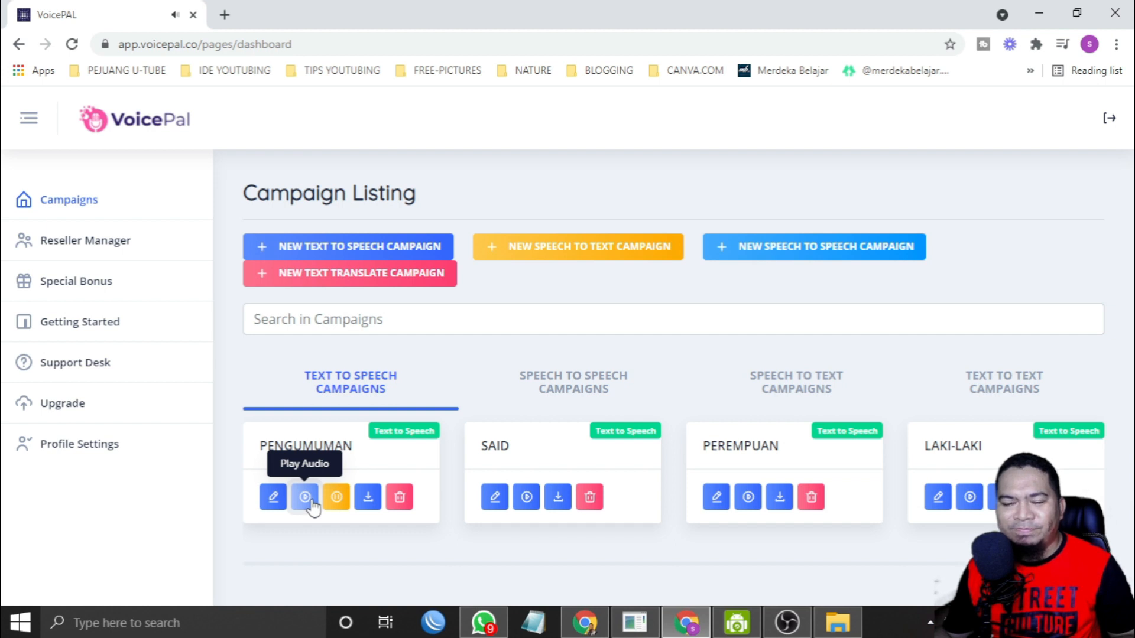
Step: Open PENGUMUMAN for editing, and search Google for translate.google.com in a new browser tab
{"action": "left_click", "coordinate": [272, 496]}
{"action": "scroll", "coordinate": [384, 455], "scroll_direction": "down", "scroll_amount": 5}
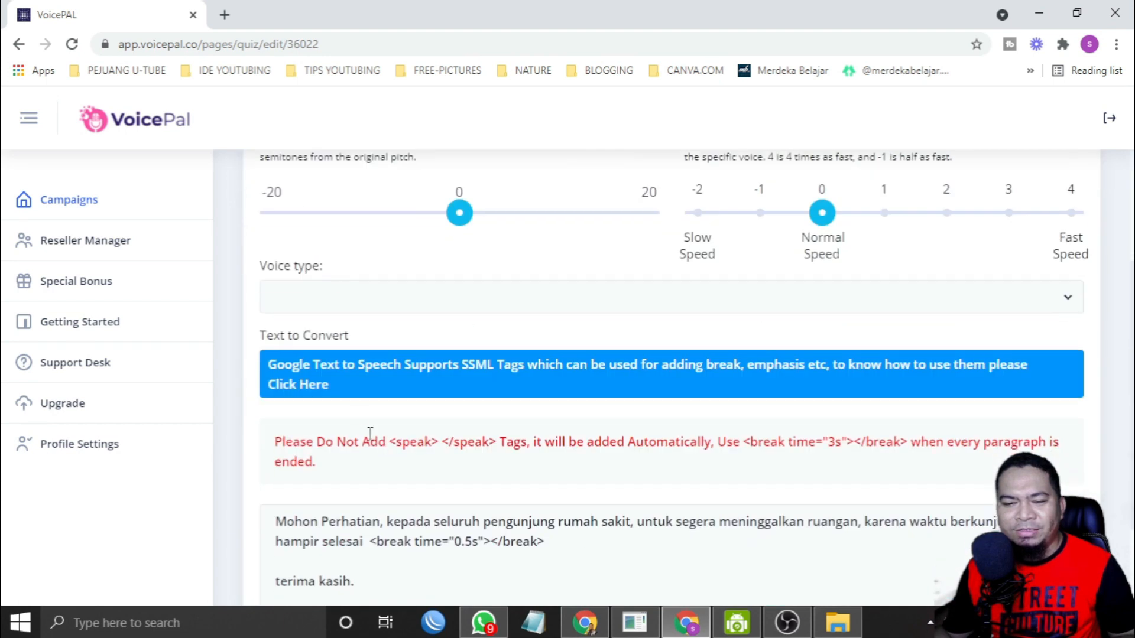
{"action": "left_click", "coordinate": [224, 14]}
{"action": "type", "text": "g"}
{"action": "key", "text": "Return"}
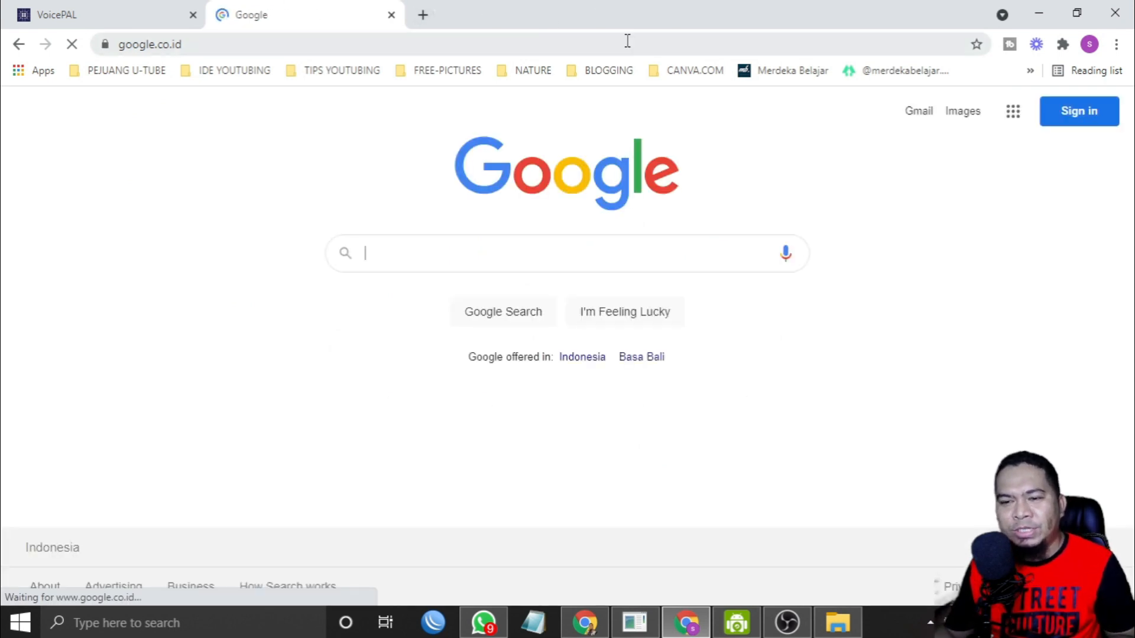
{"action": "type", "text": "translate.google.com"}
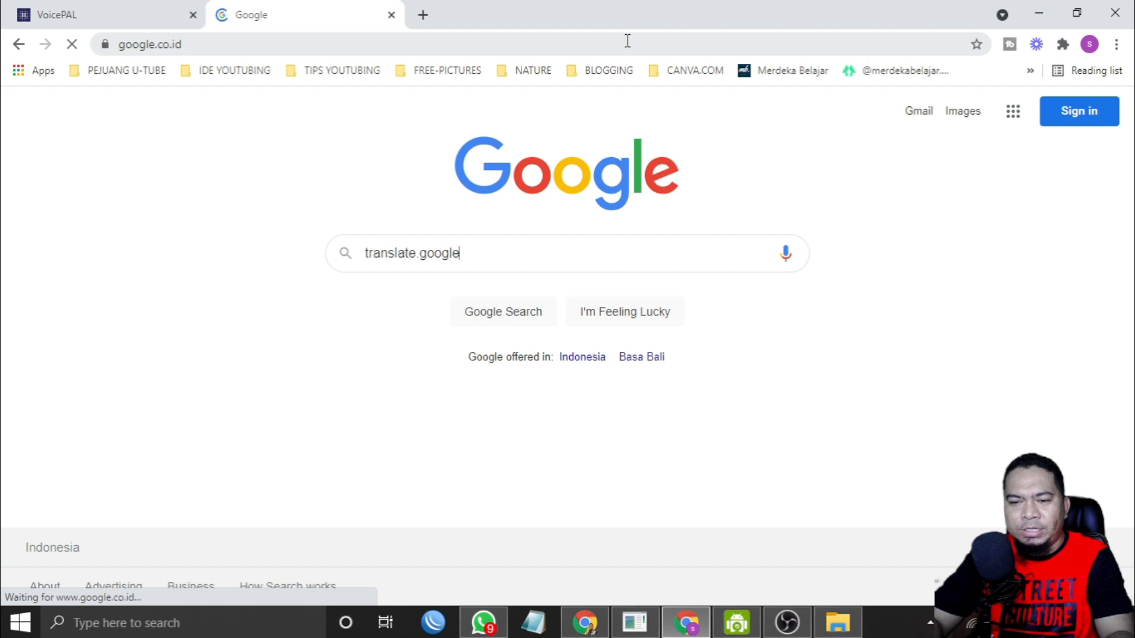
{"action": "key", "text": "Return"}
Step: Copy the announcement text from "Mohon Perhatian" through "selesai" in VoicePal and paste it into Google's translation box
{"action": "left_click", "coordinate": [103, 12]}
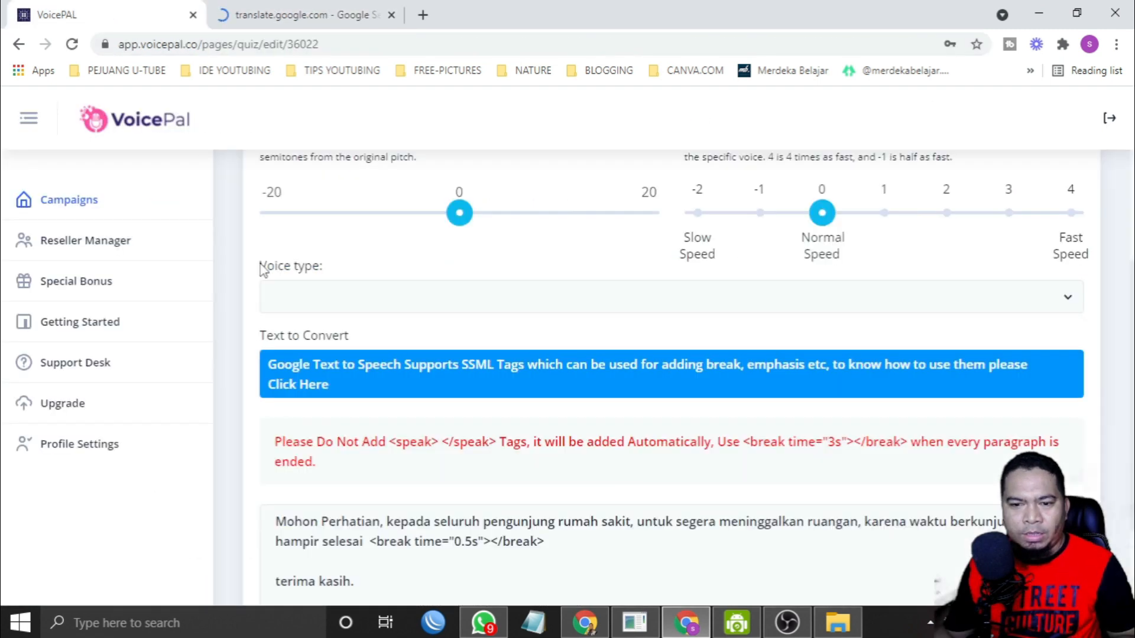
{"action": "scroll", "coordinate": [296, 402], "scroll_direction": "down", "scroll_amount": 2}
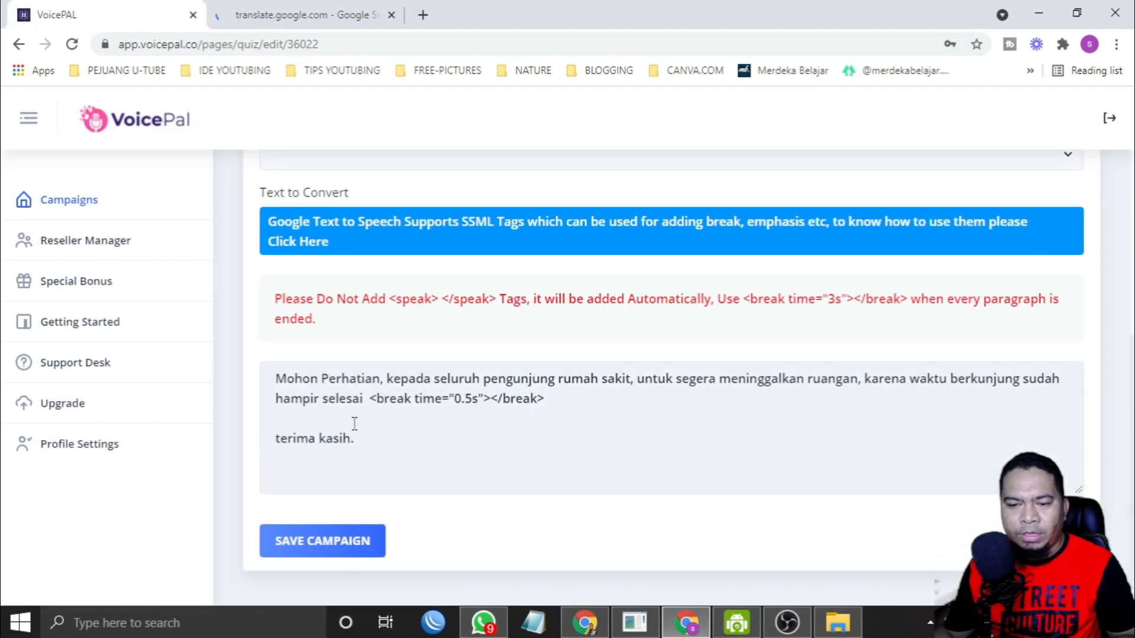
{"action": "left_click_drag", "start_coordinate": [364, 400], "coordinate": [275, 372]}
{"action": "key", "text": "ctrl+c"}
{"action": "left_click", "coordinate": [301, 14]}
{"action": "left_click", "coordinate": [222, 304]}
{"action": "key", "text": "ctrl+v"}
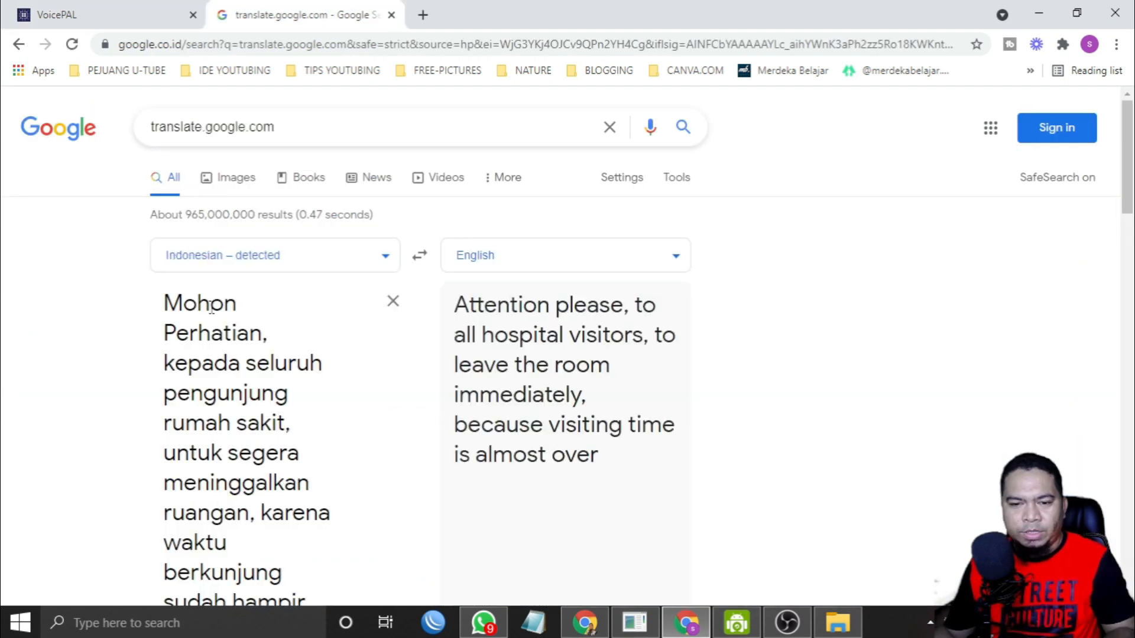
Step: Listen to the Indonesian source text in Google's translator and compare it with the PENGUMUMAN audio in VoicePal's campaign listing
{"action": "scroll", "coordinate": [300, 317], "scroll_direction": "down", "scroll_amount": 7}
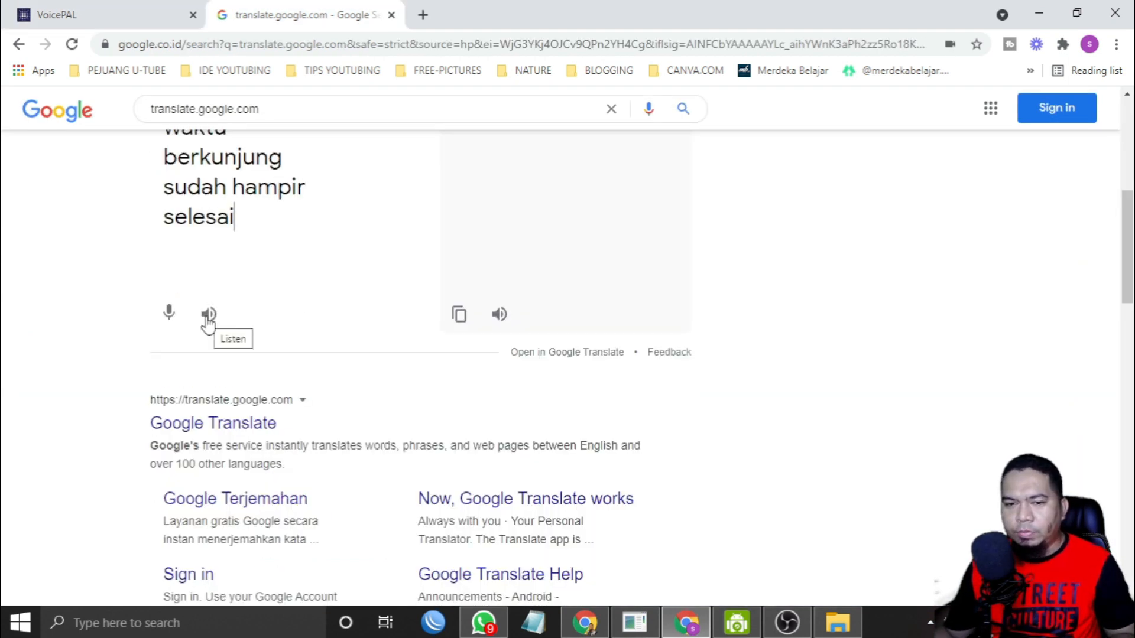
{"action": "left_click", "coordinate": [208, 315]}
{"action": "scroll", "coordinate": [284, 327], "scroll_direction": "up", "scroll_amount": 4}
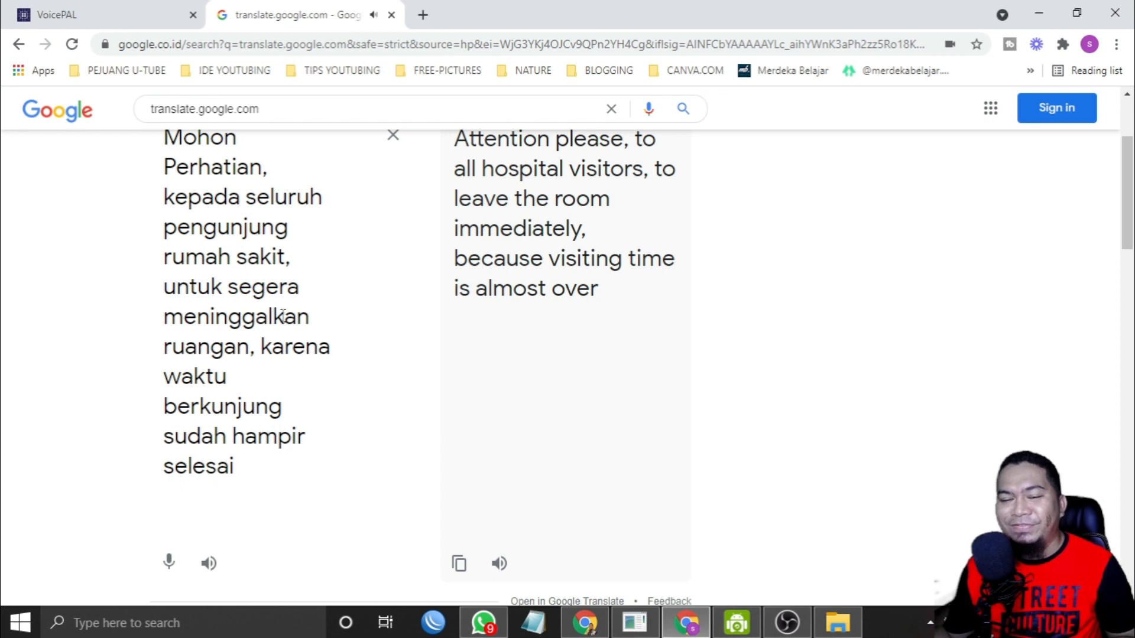
{"action": "left_click", "coordinate": [89, 14]}
{"action": "left_click", "coordinate": [339, 499]}
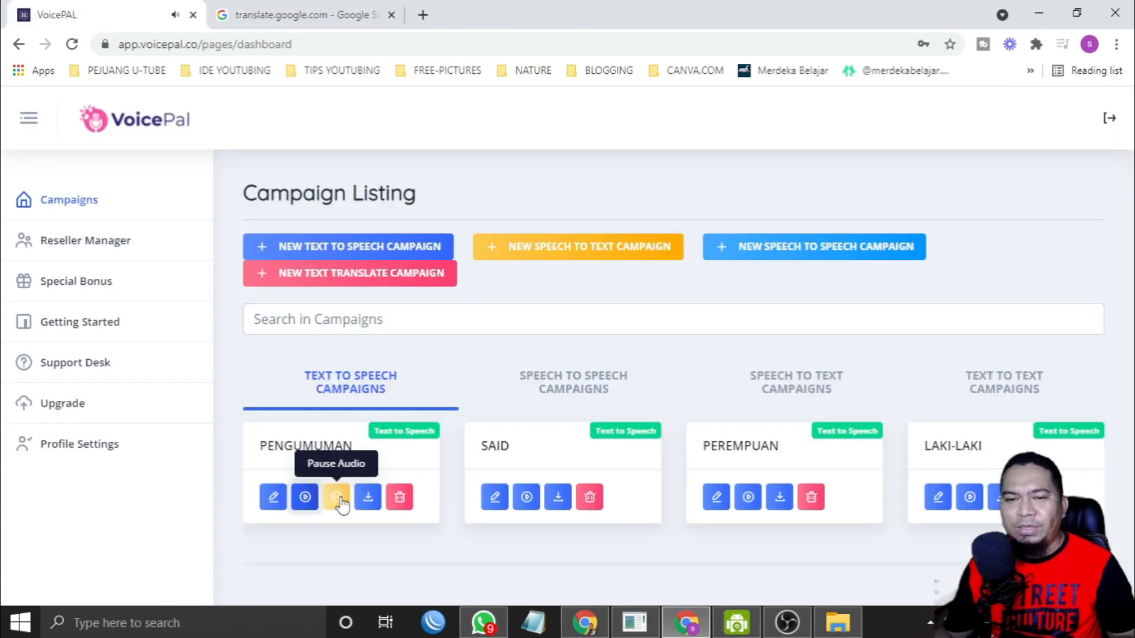
{"action": "left_click", "coordinate": [302, 14]}
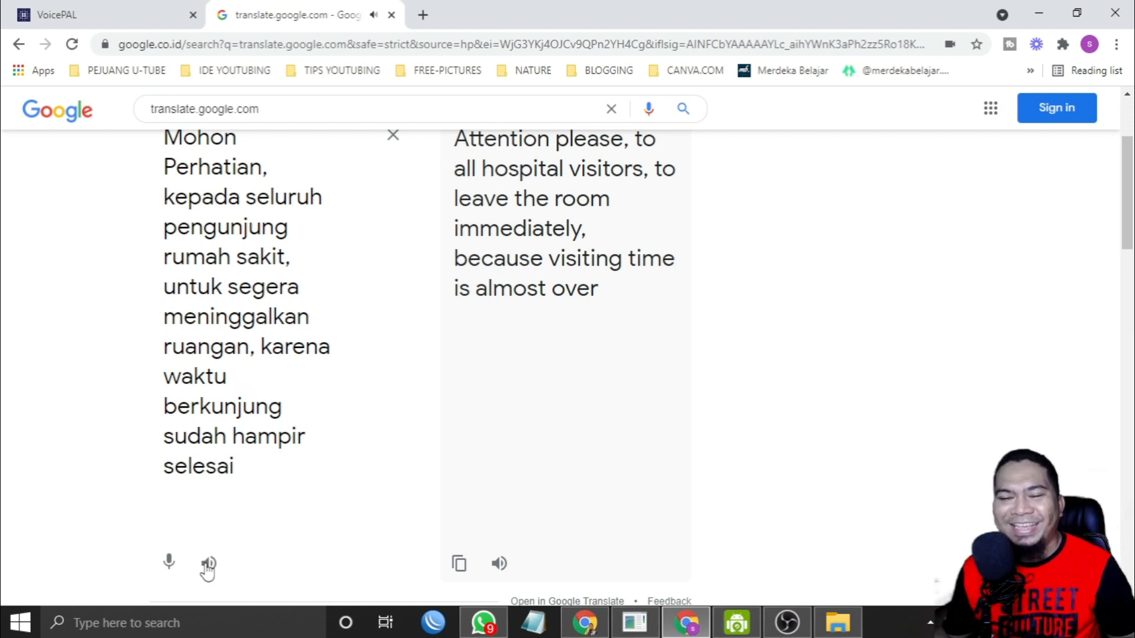
{"action": "left_click", "coordinate": [92, 17]}
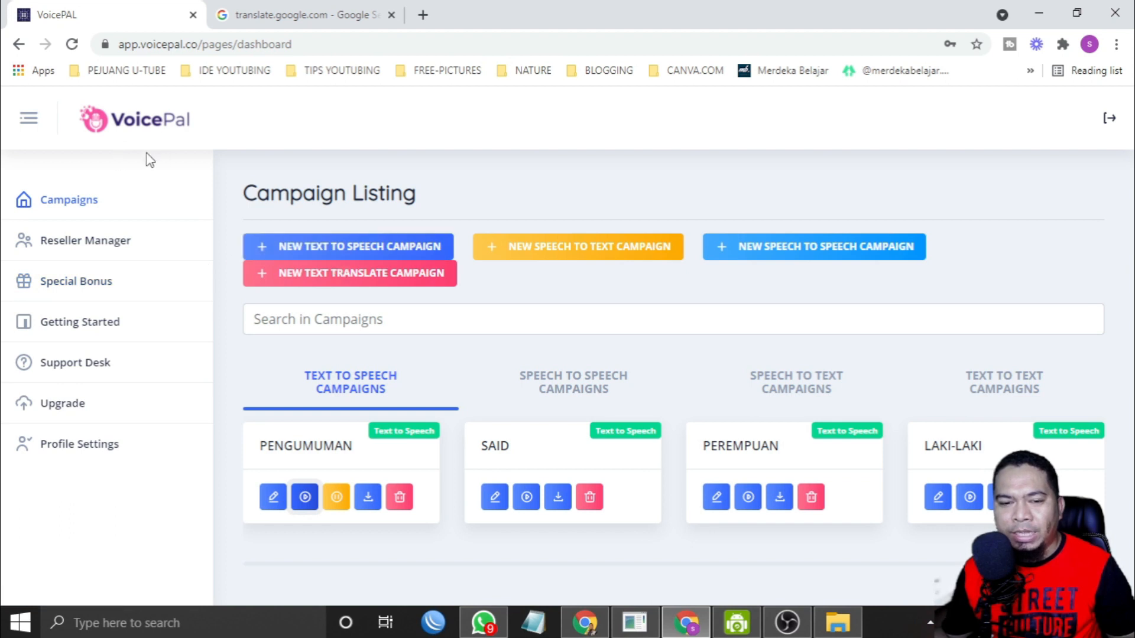
Step: Review the offers on the Special Bonus page from Bonus 1 to the other bonuses, and return to the campaign listing
{"action": "left_click", "coordinate": [86, 286]}
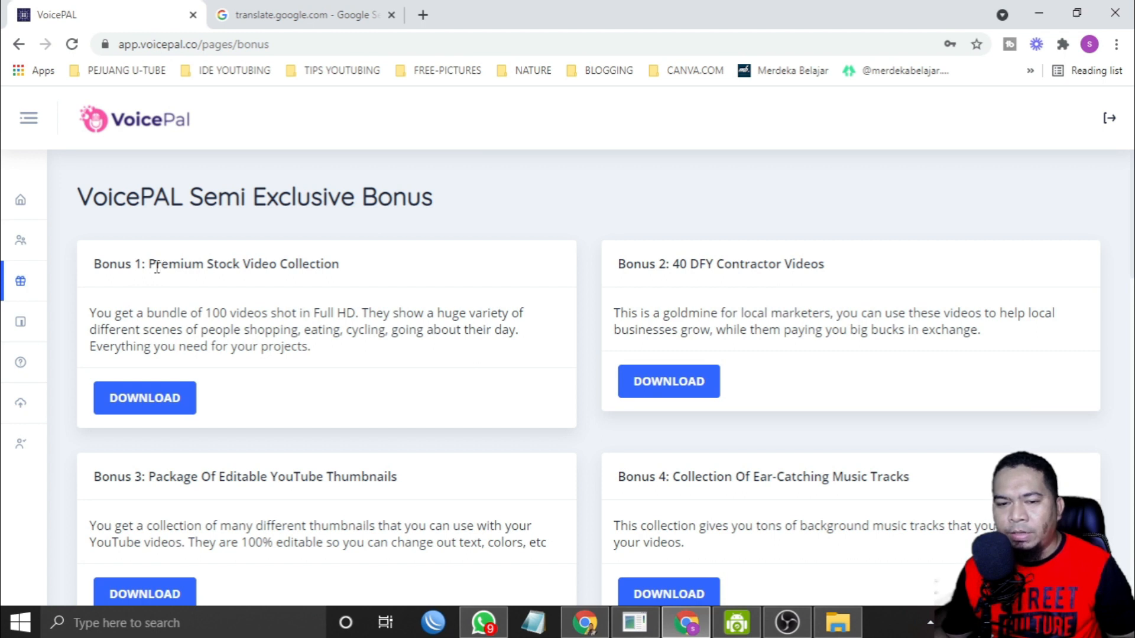
{"action": "scroll", "coordinate": [375, 309], "scroll_direction": "down", "scroll_amount": 3}
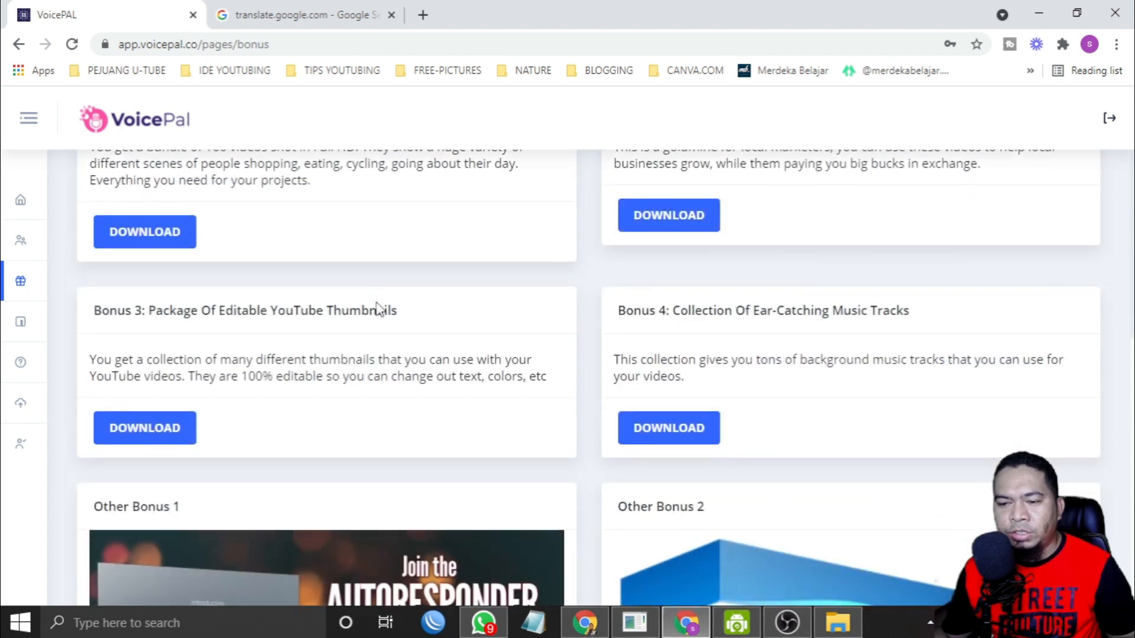
{"action": "scroll", "coordinate": [254, 341], "scroll_direction": "down", "scroll_amount": 3}
{"action": "scroll", "coordinate": [282, 355], "scroll_direction": "up", "scroll_amount": 3}
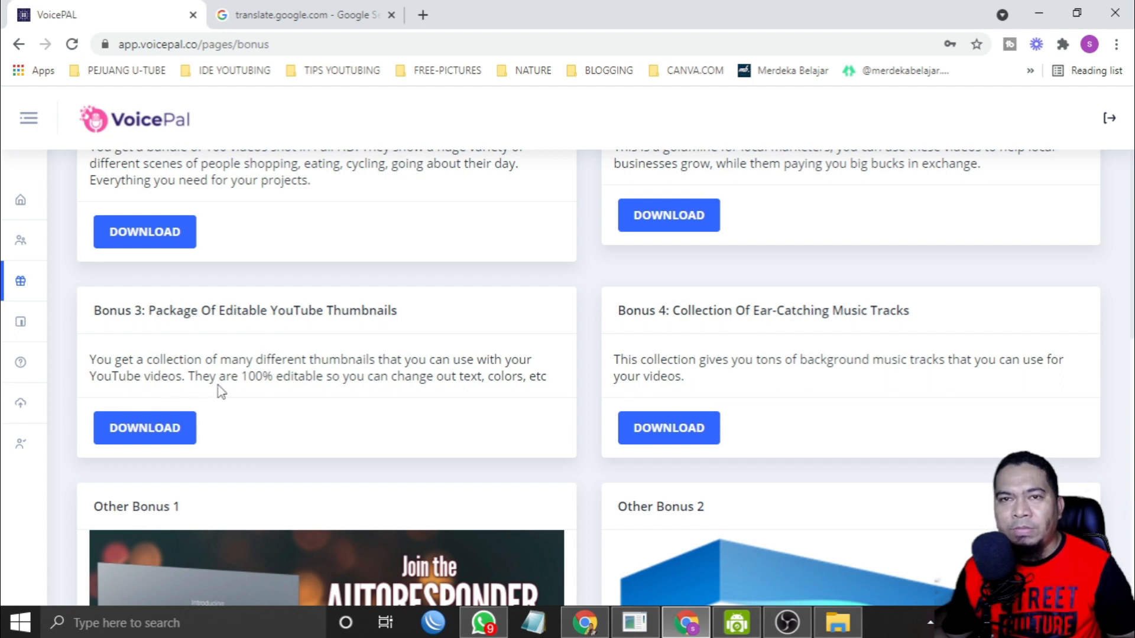
{"action": "scroll", "coordinate": [314, 399], "scroll_direction": "up", "scroll_amount": 3}
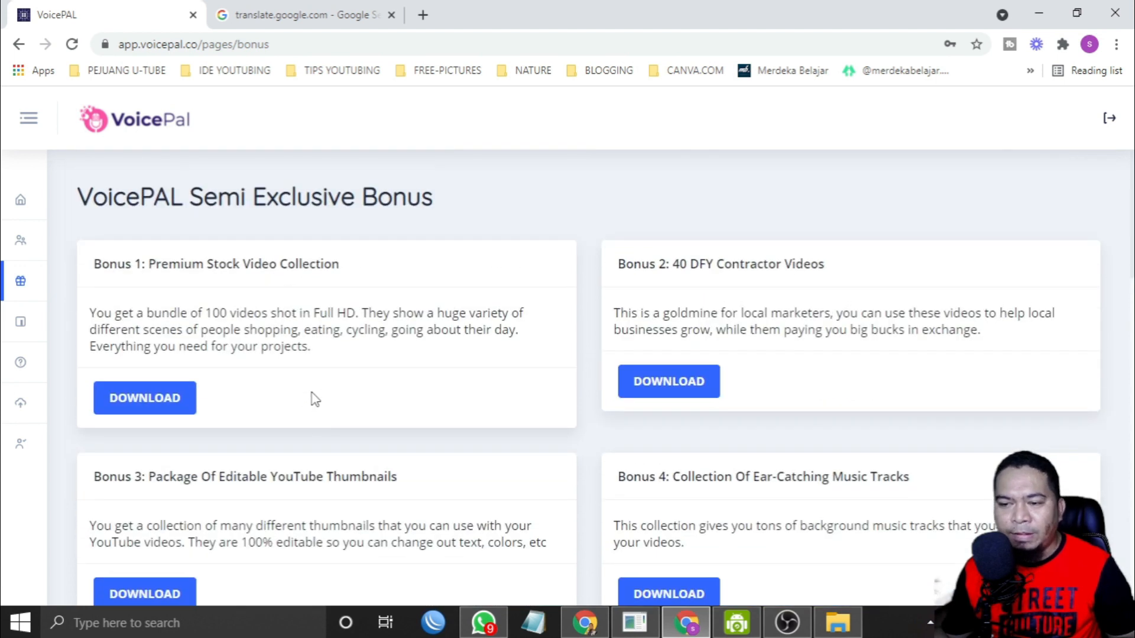
{"action": "scroll", "coordinate": [768, 373], "scroll_direction": "down", "scroll_amount": 4}
{"action": "scroll", "coordinate": [778, 383], "scroll_direction": "down", "scroll_amount": 9}
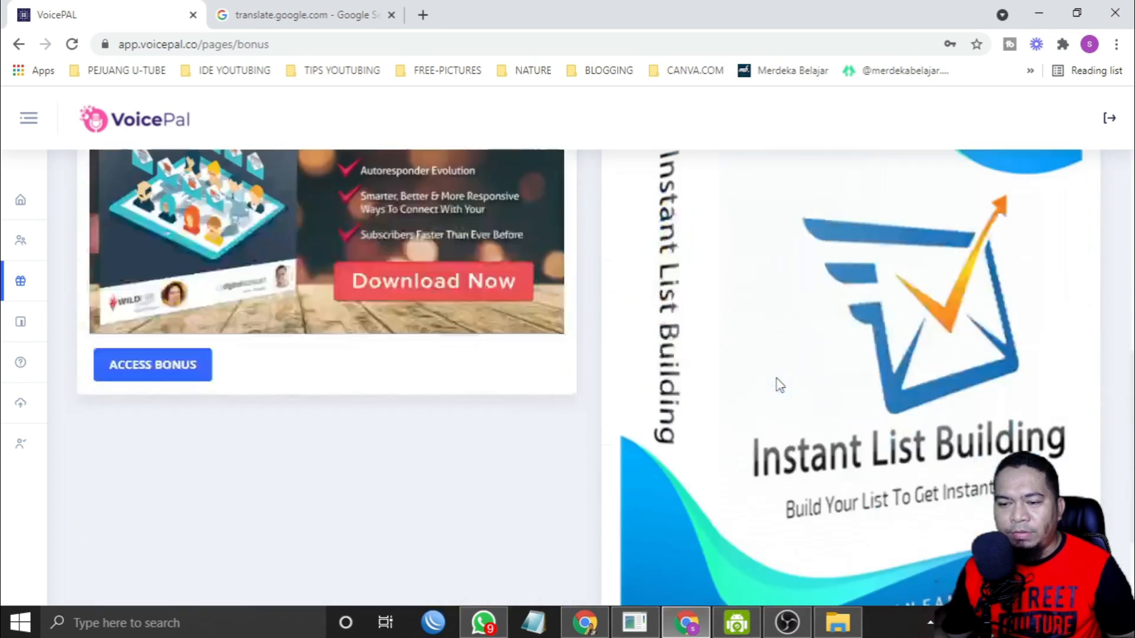
{"action": "scroll", "coordinate": [778, 385], "scroll_direction": "up", "scroll_amount": 13}
{"action": "scroll", "coordinate": [91, 228], "scroll_direction": "up", "scroll_amount": 1}
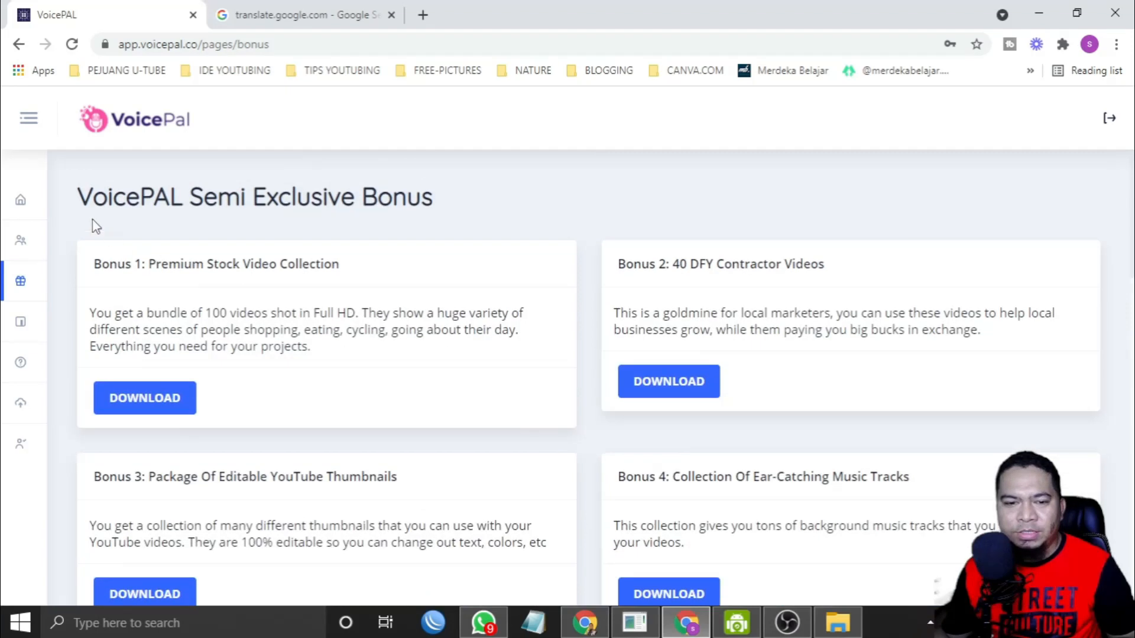
{"action": "left_click", "coordinate": [23, 204]}
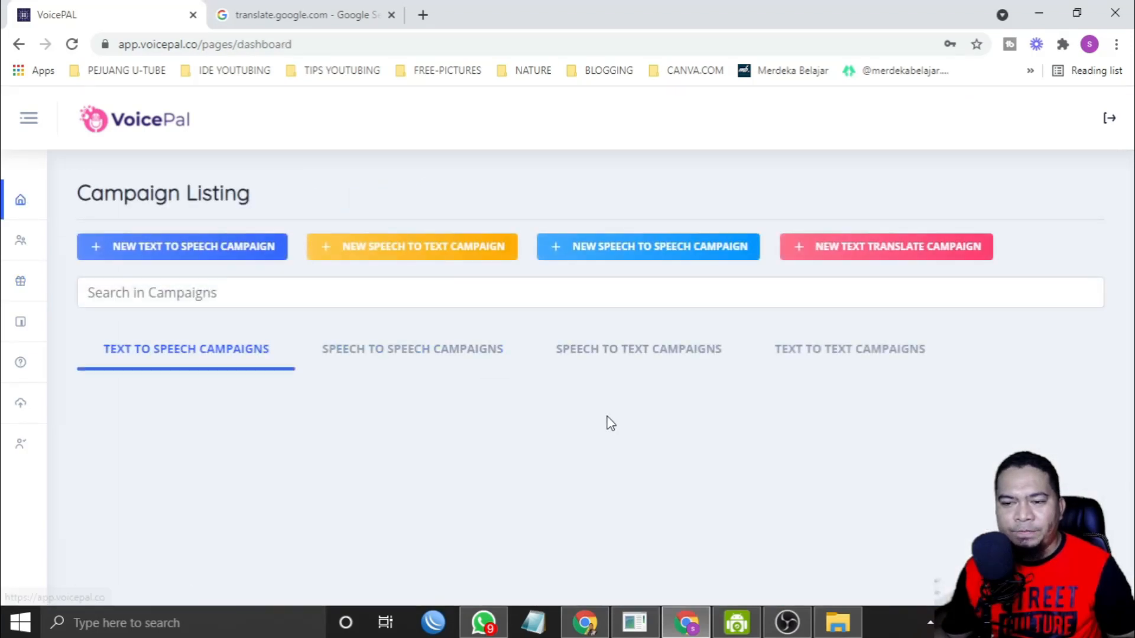